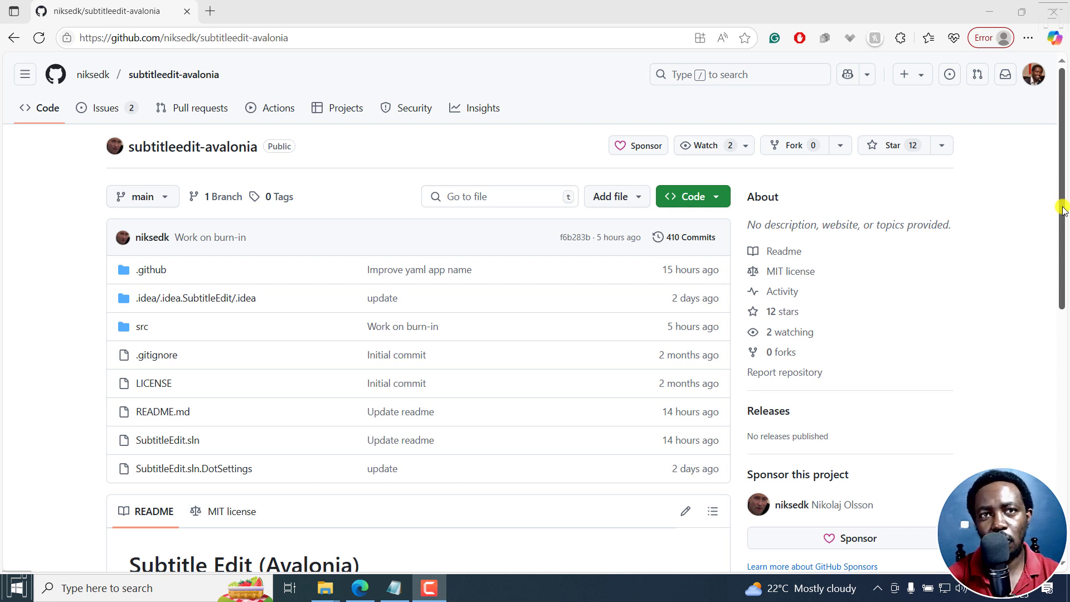
- Read the README, highlighting the rebuild sentence, the Note paragraph and the thank-you line
scroll(1063, 190, "down", 4)
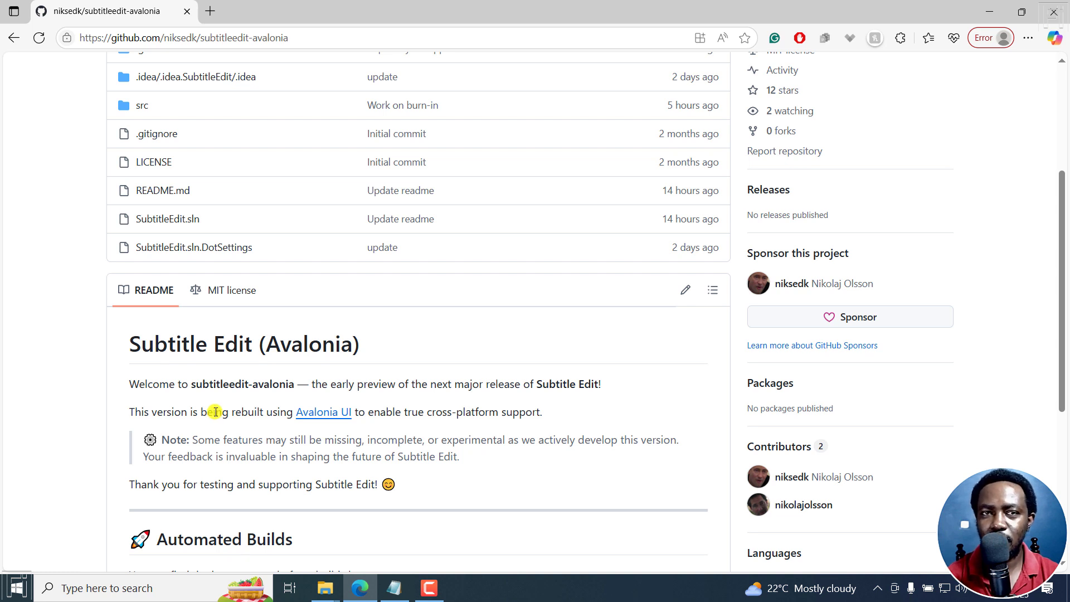
left_click_drag(231, 413, 258, 421)
left_click(278, 404)
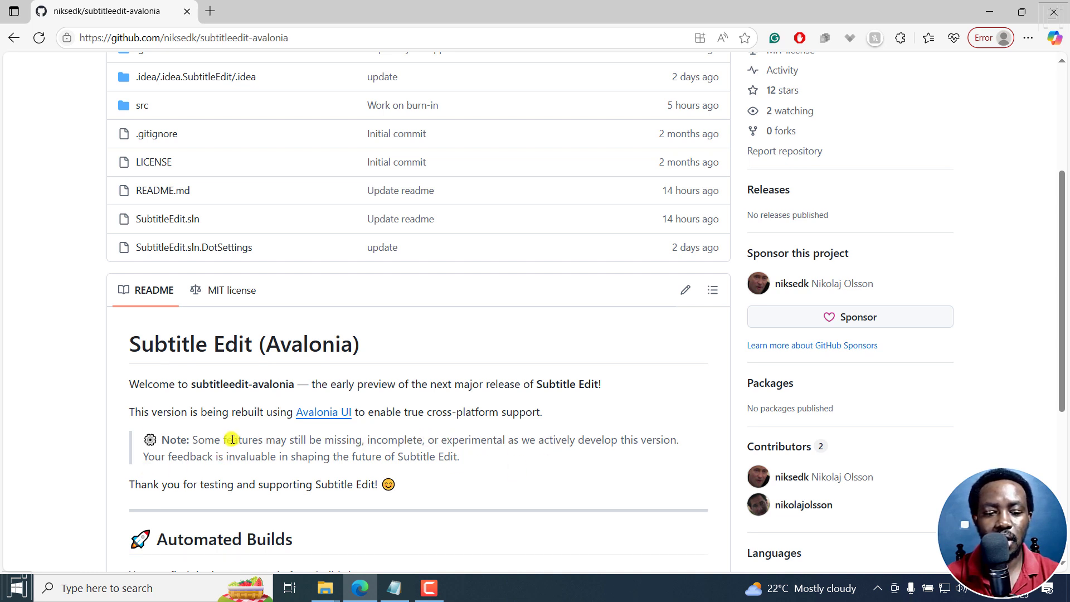
left_click_drag(205, 440, 500, 456)
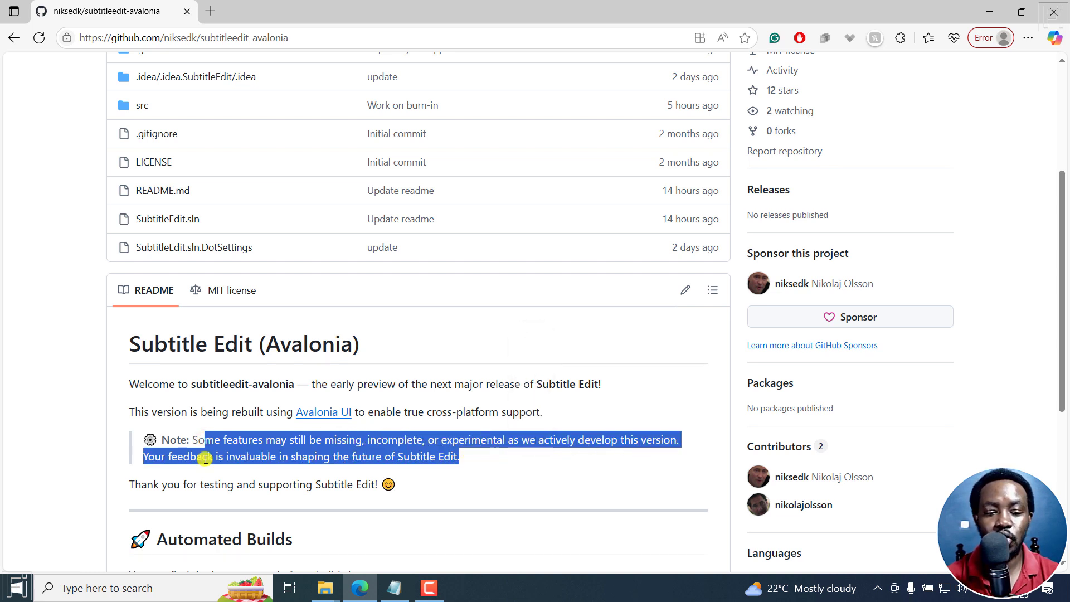
left_click(257, 457)
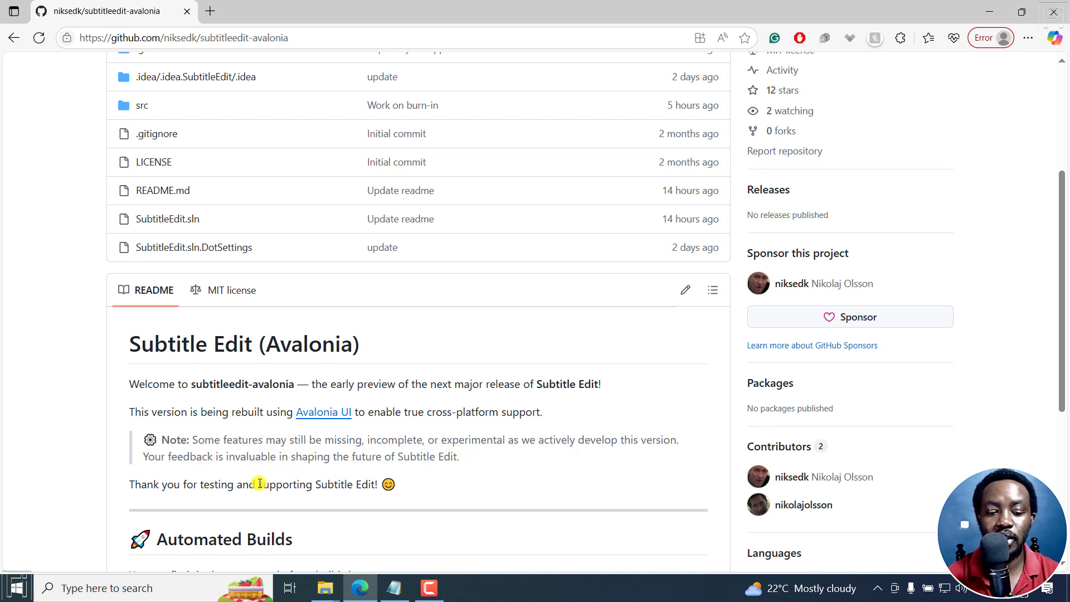
left_click_drag(135, 488, 489, 491)
left_click(489, 490)
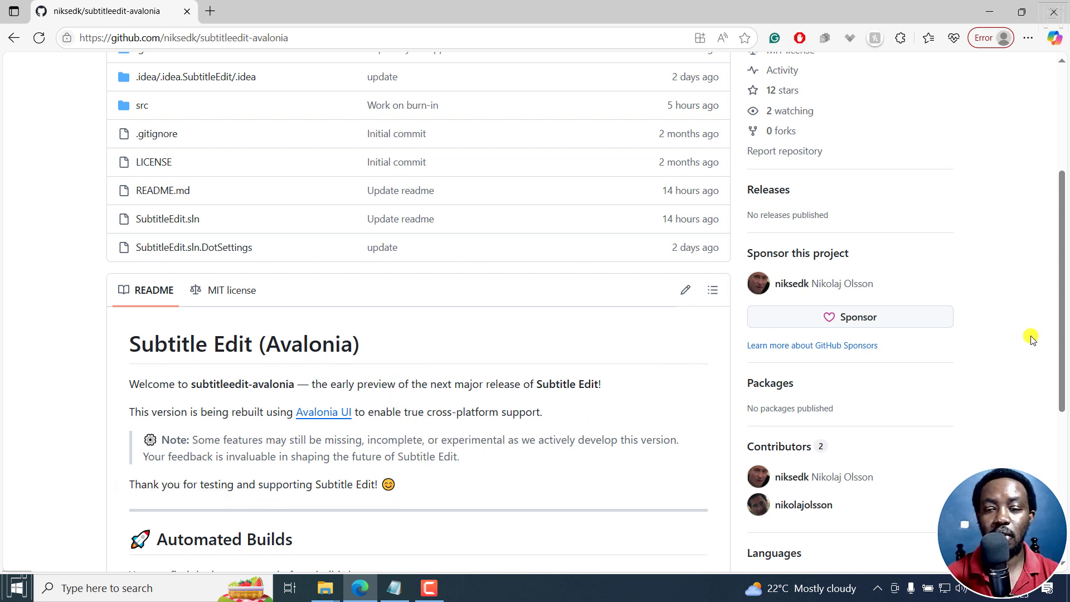
left_click(1065, 114)
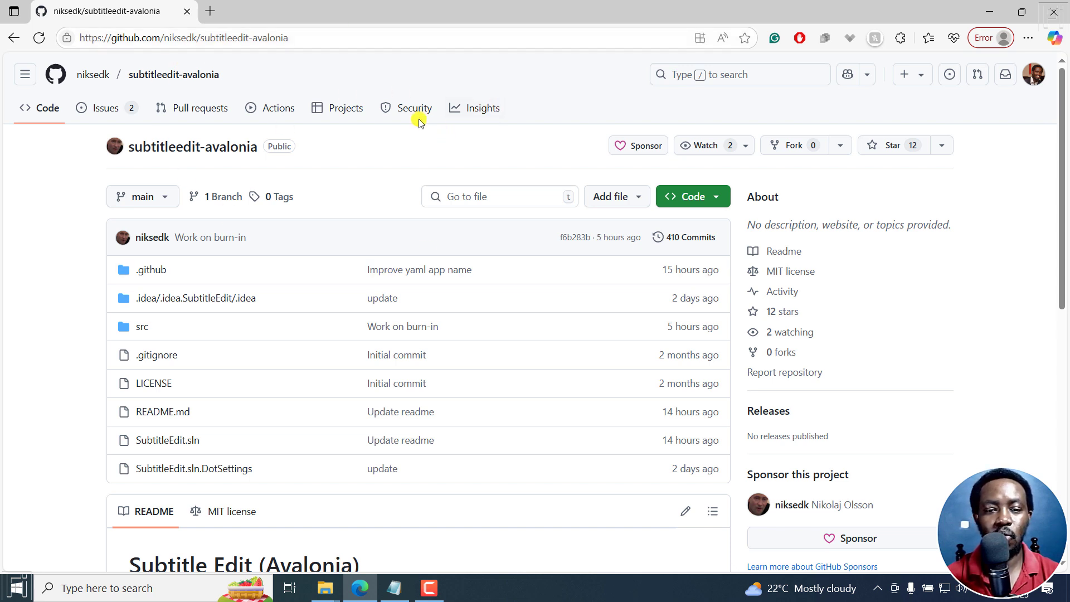
- Open the Issues list plus the Windows package and dmg file issues in new tabs
middle_click(108, 109)
left_click(245, 20)
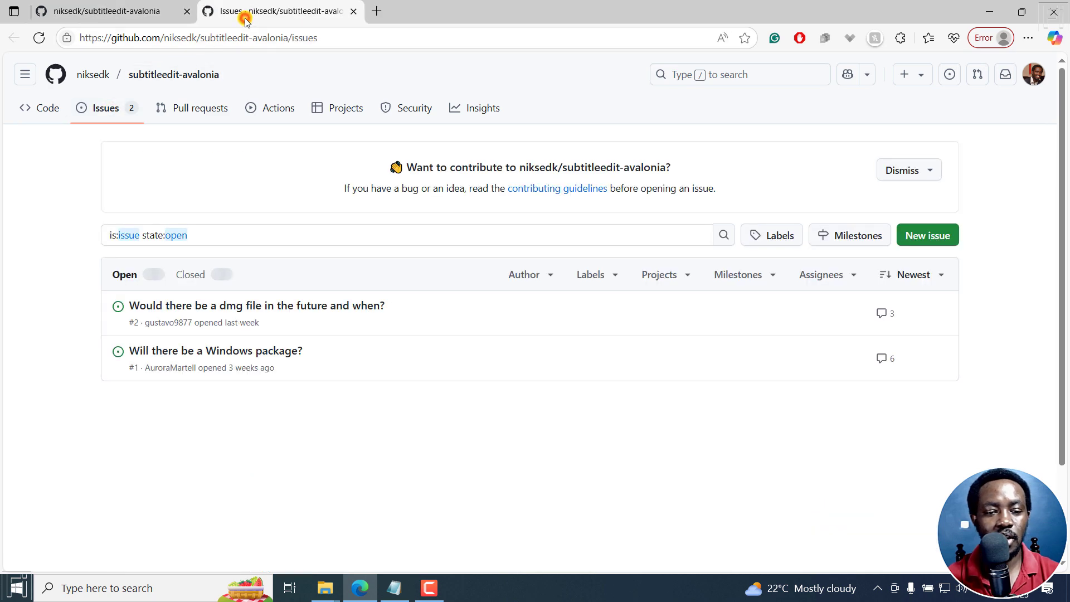
middle_click(178, 355)
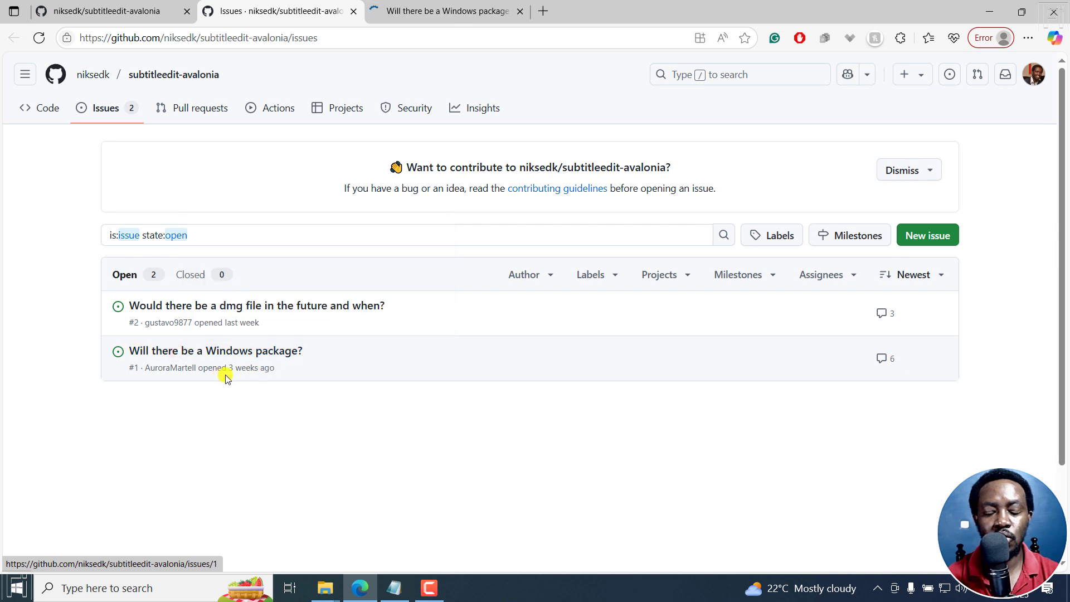
mouse_move(159, 310)
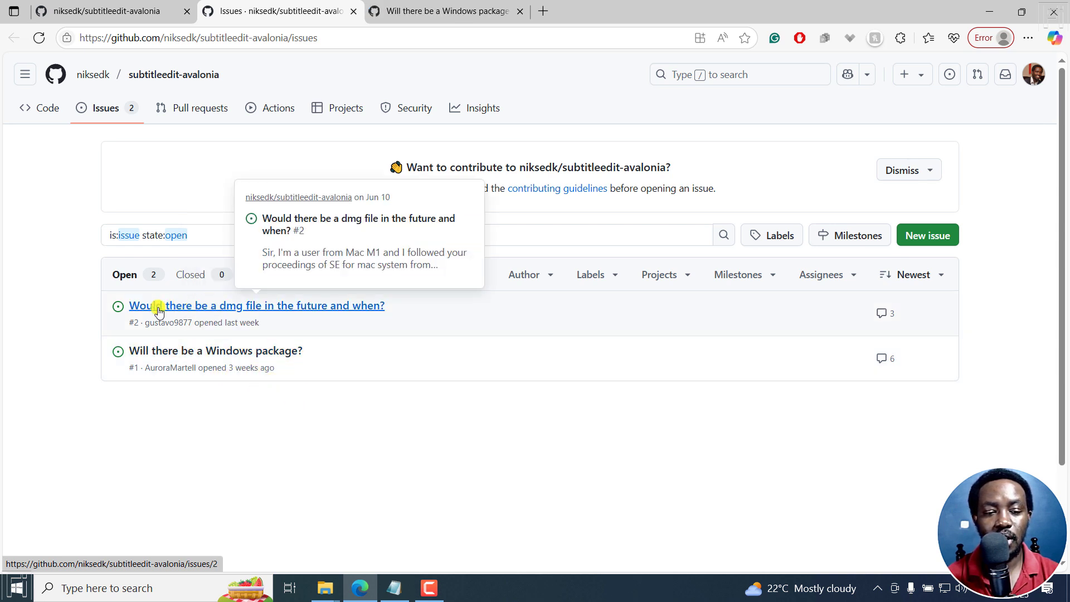
middle_click(241, 311)
left_click(416, 12)
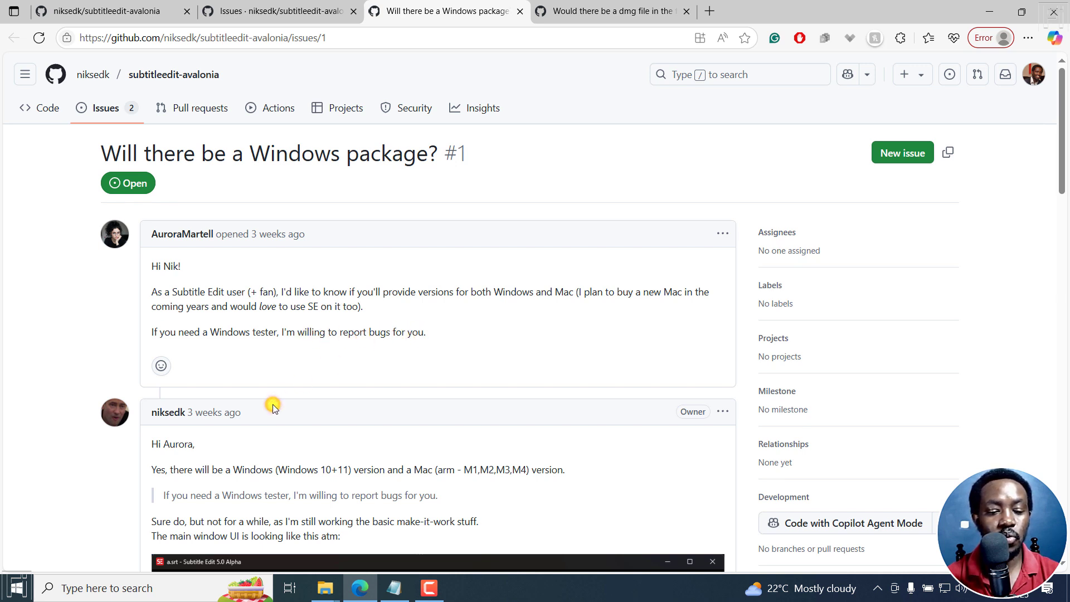
- Read issue #1's thread, highlighting the reply about Windows and Mac versions
left_click_drag(272, 491, 335, 470)
left_click(304, 472)
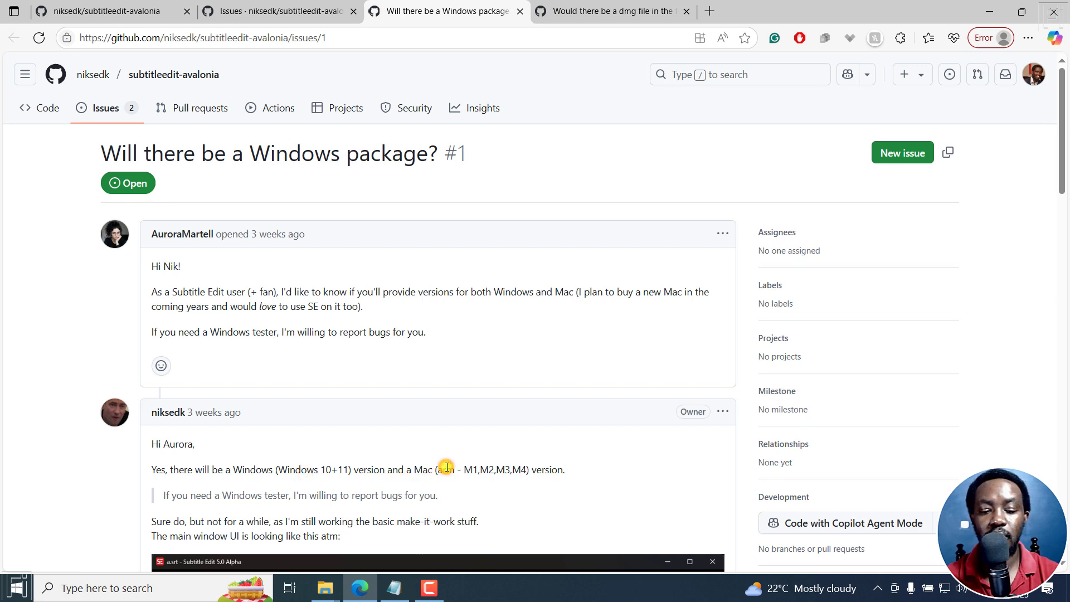
scroll(446, 467, "down", 3)
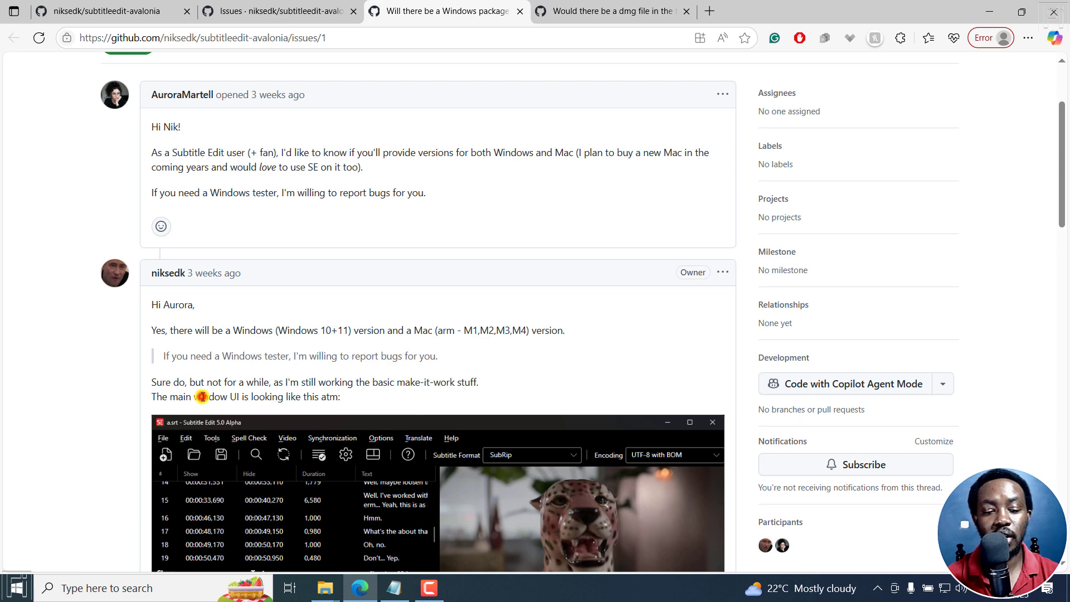
scroll(279, 396, "down", 3)
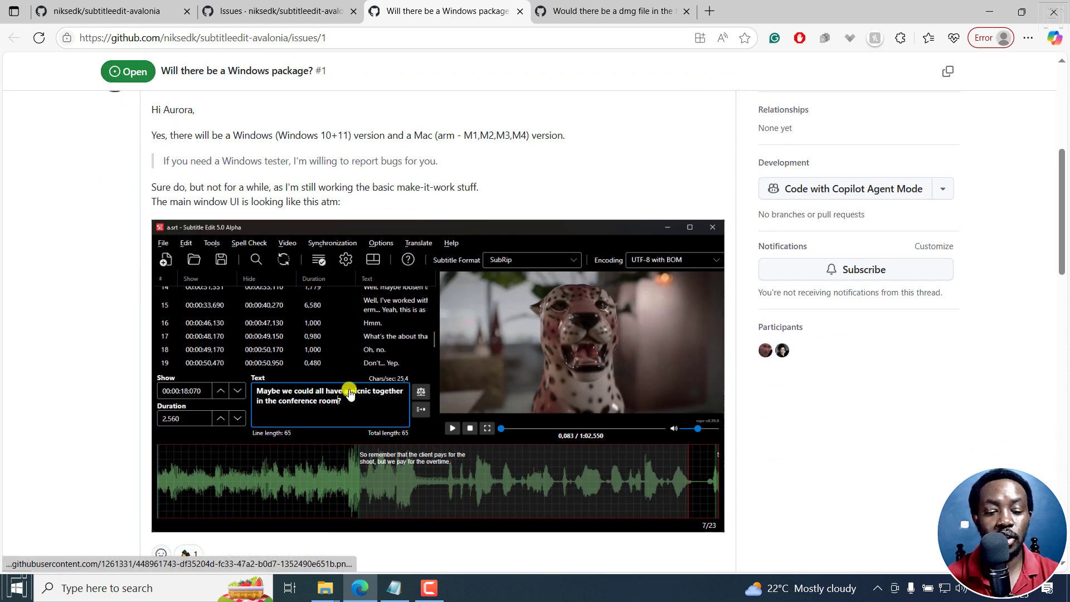
scroll(470, 413, "down", 5)
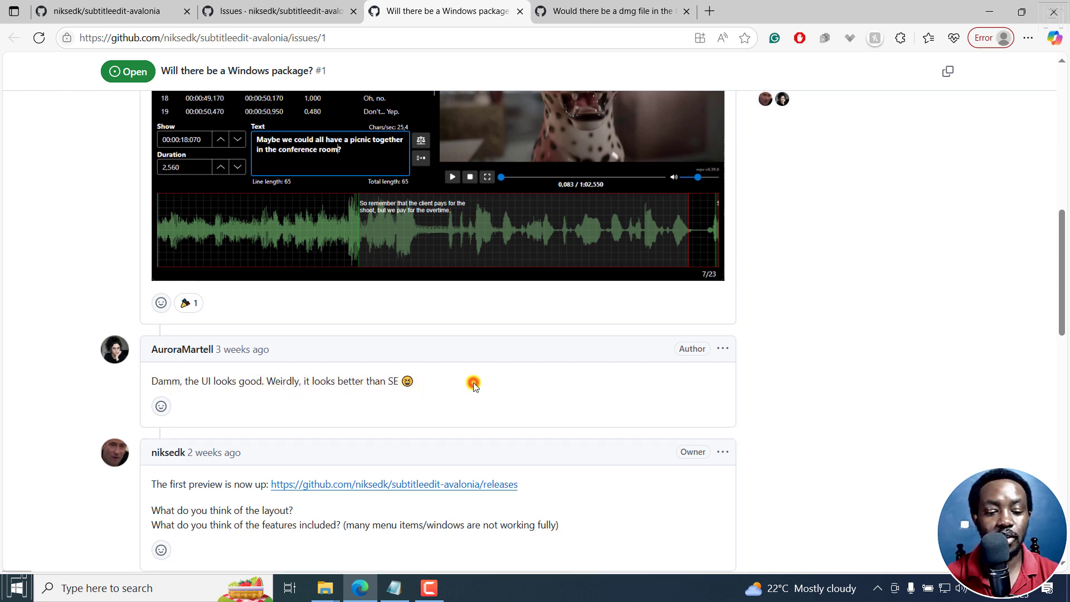
scroll(473, 383, "down", 2)
scroll(473, 383, "down", 2)
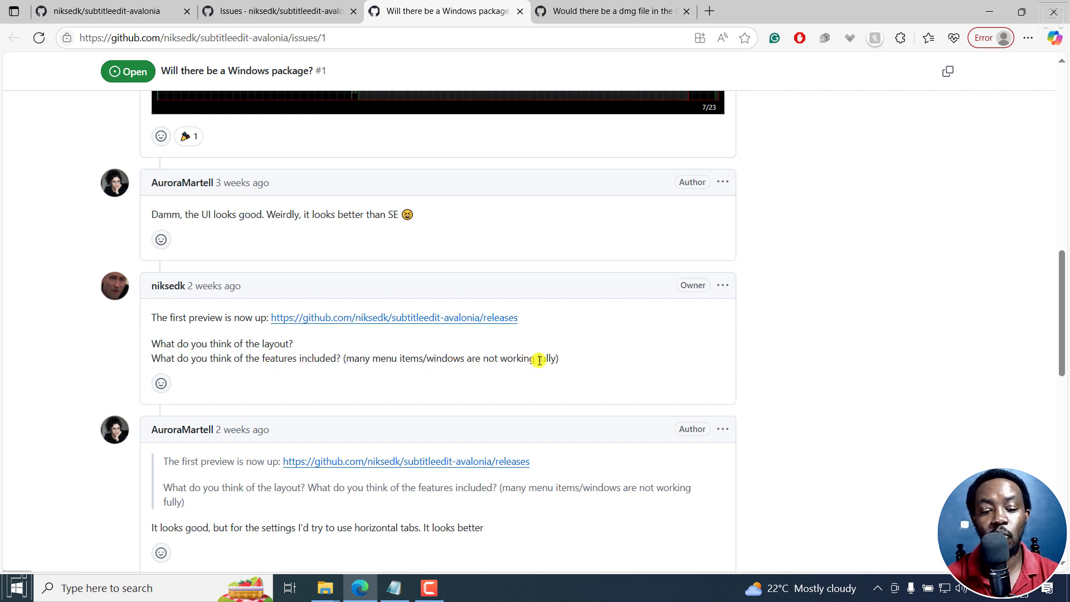
scroll(576, 362, "down", 2)
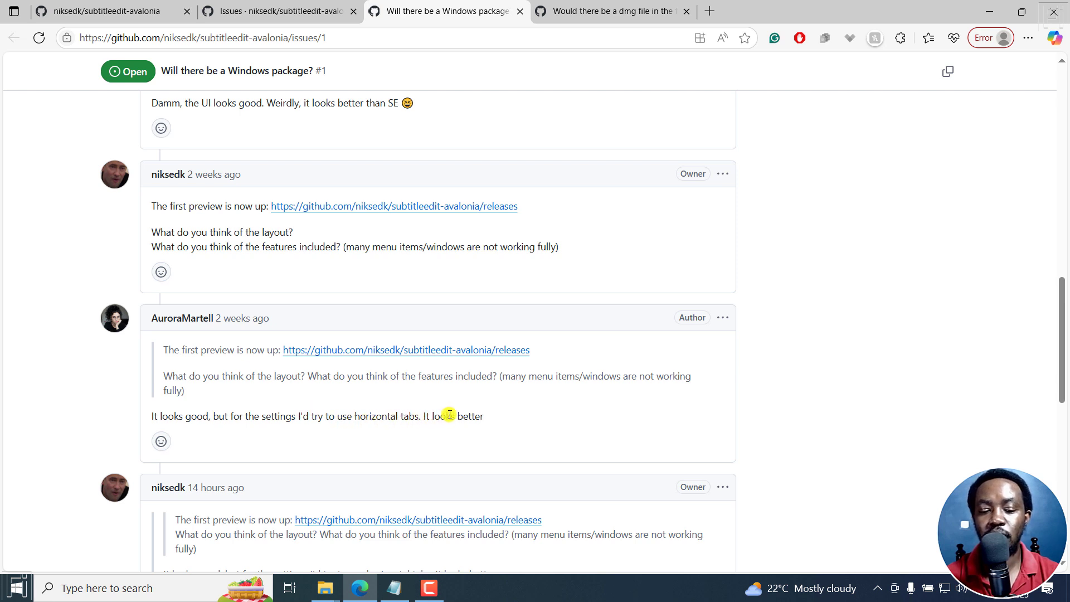
scroll(489, 412, "down", 3)
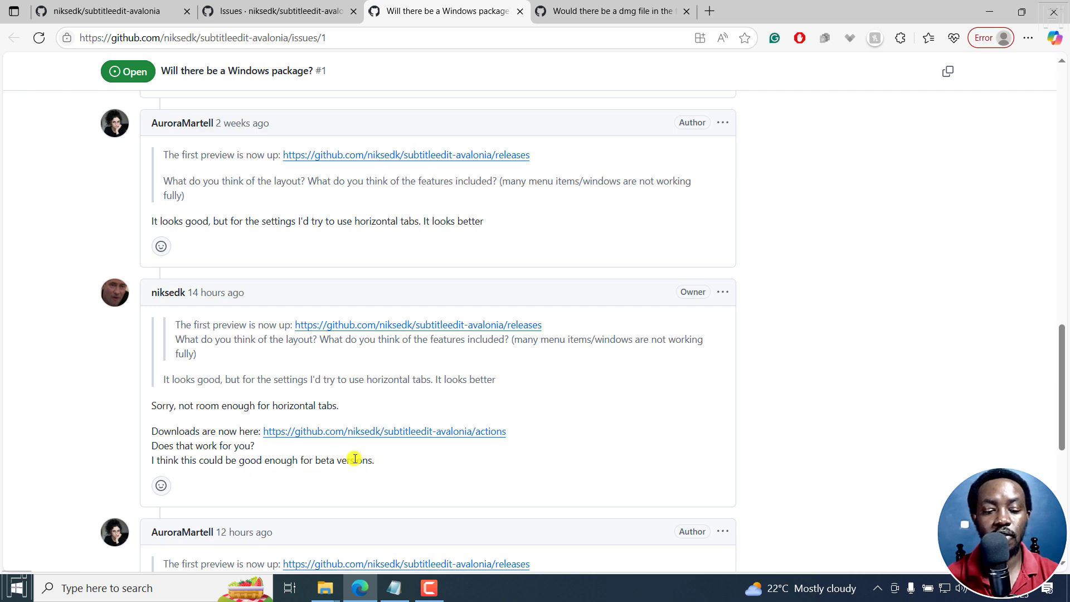
scroll(366, 456, "down", 5)
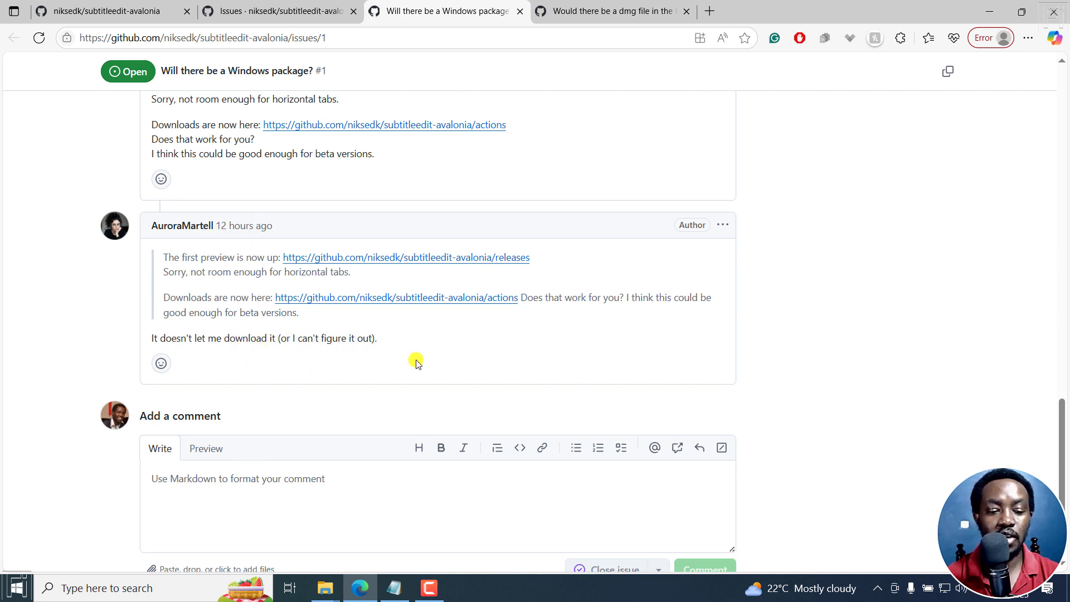
scroll(422, 364, "up", 15)
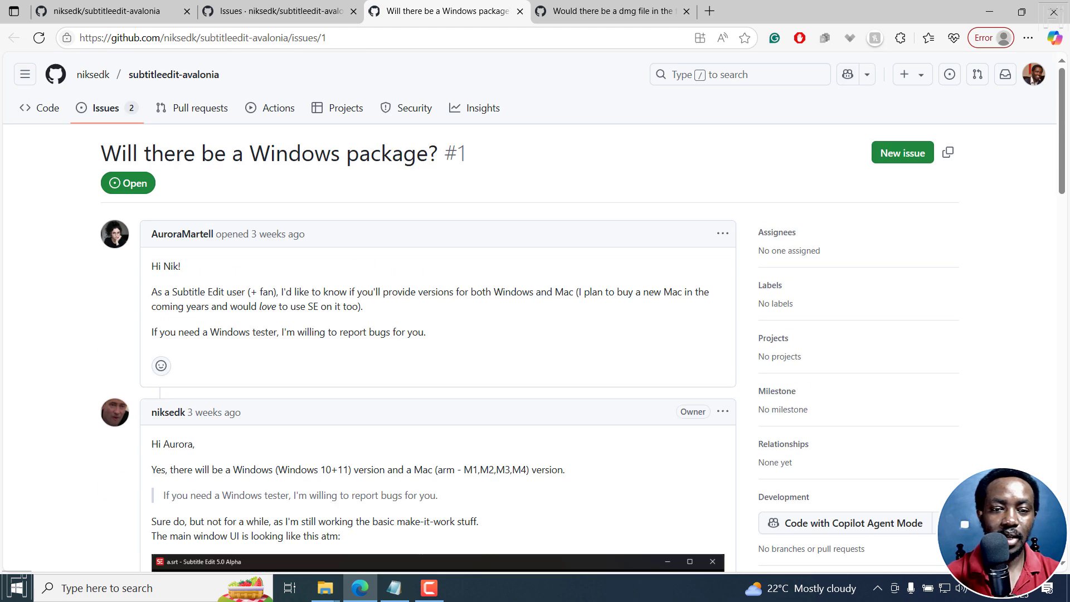
- Read dmg issue #2, highlighting the 6-12 months estimate and the paid Apple store apps reply
left_click(564, 10)
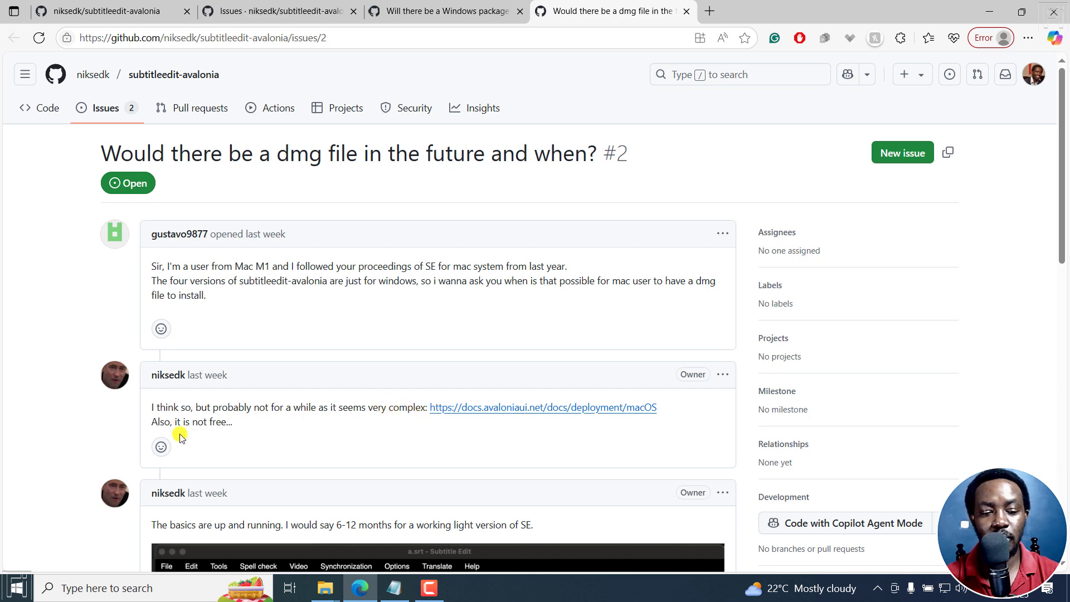
scroll(240, 422, "down", 5)
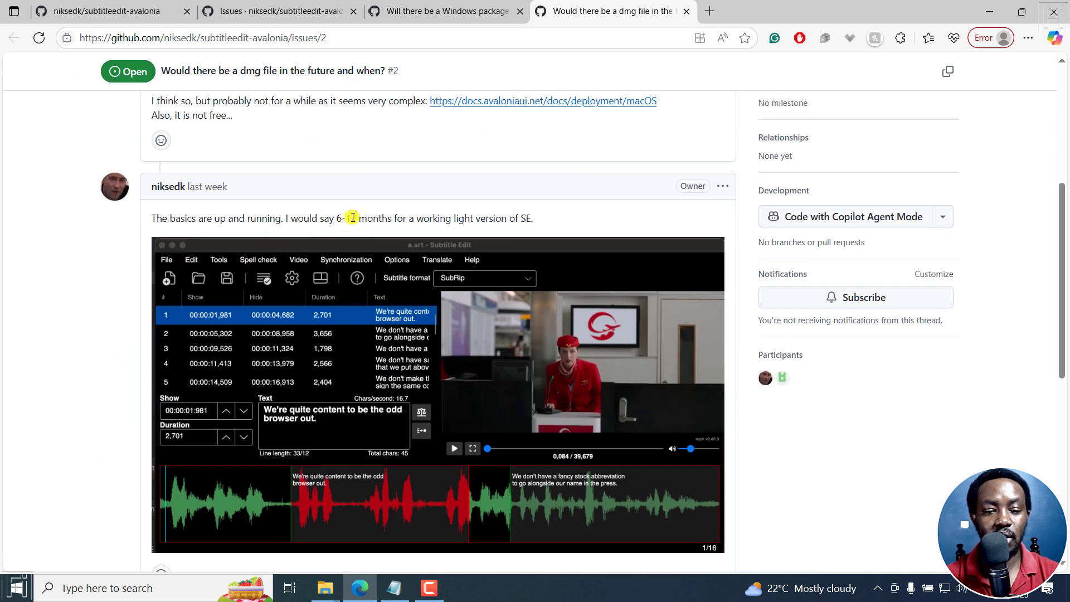
left_click_drag(410, 216, 545, 224)
left_click(545, 228)
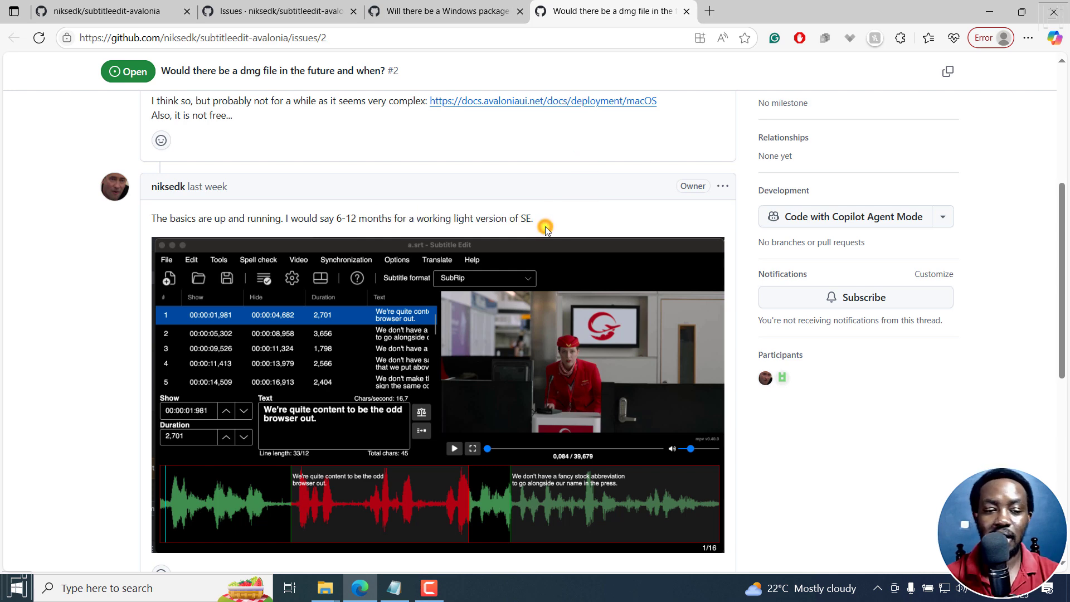
scroll(545, 228, "down", 1)
scroll(545, 226, "down", 5)
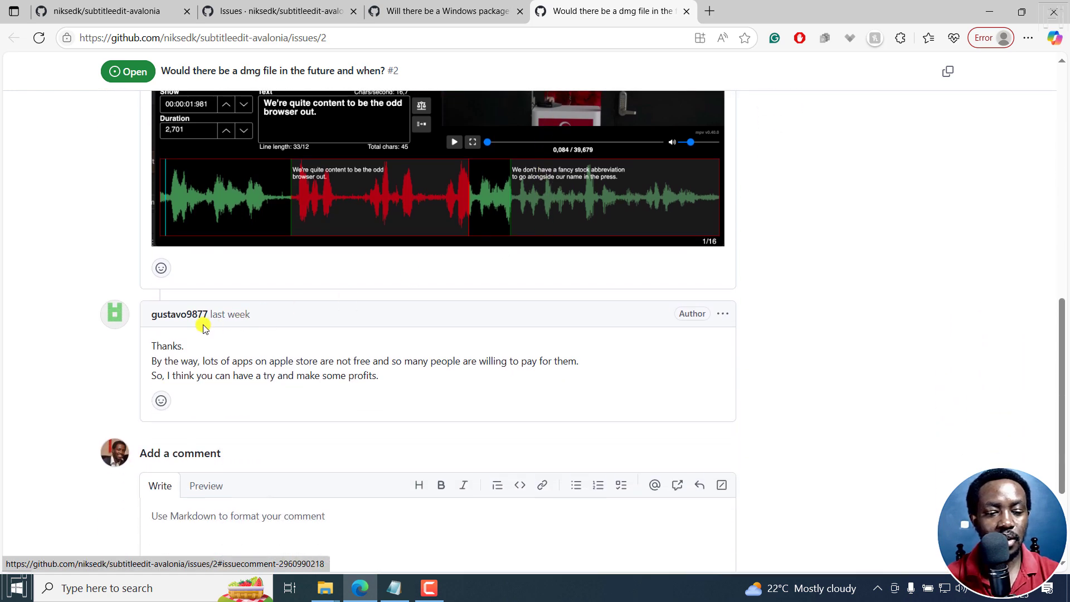
left_click_drag(273, 360, 502, 361)
left_click(241, 371)
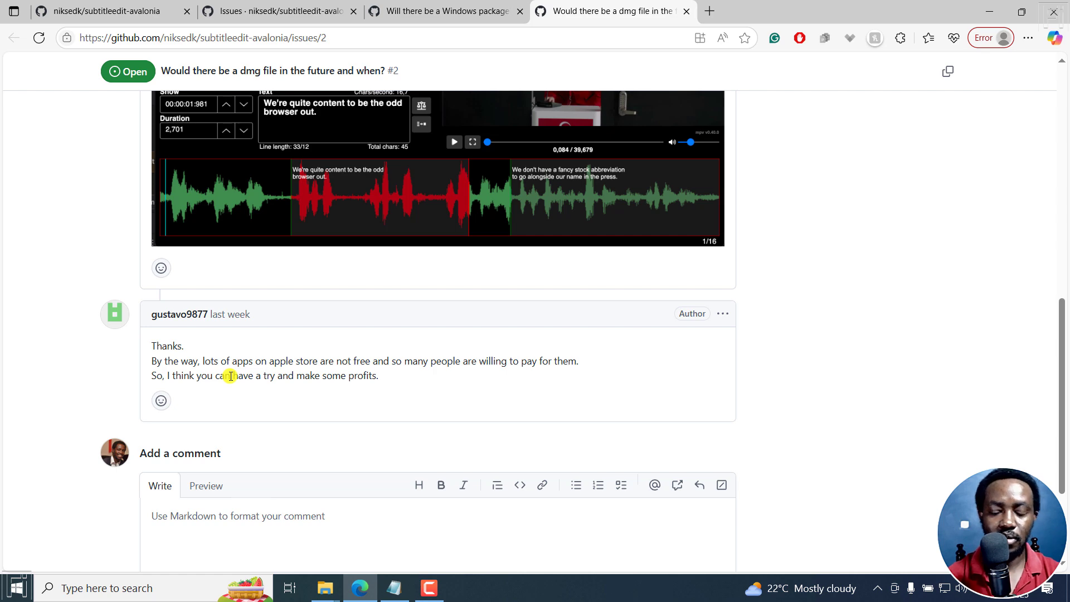
scroll(231, 377, "up", 10)
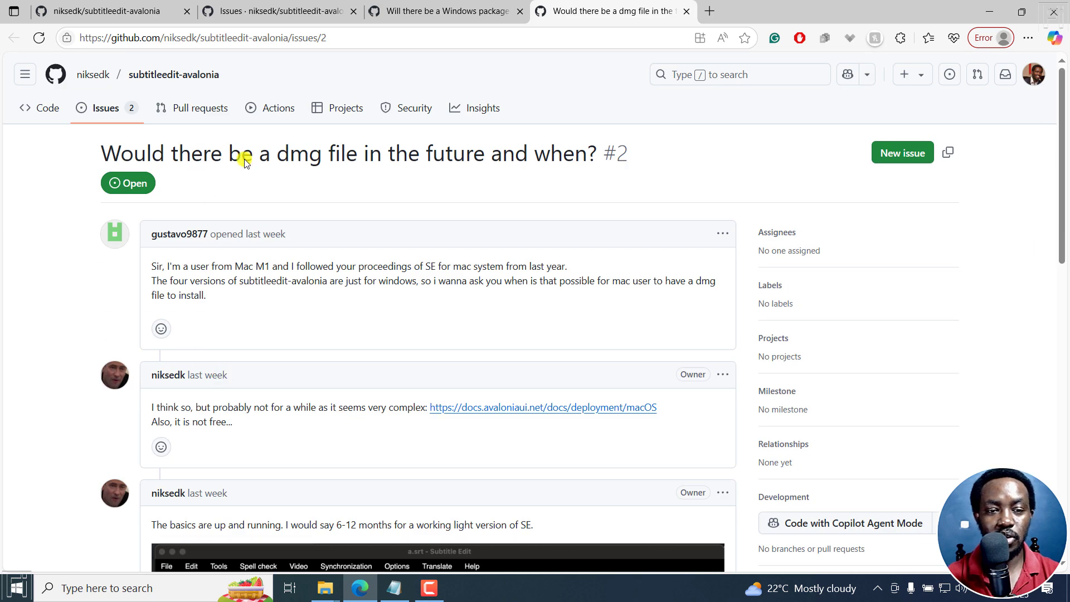
left_click(274, 16)
- Follow the README's Builds on GitHub Actions link and download the se-windows-x64 artifact (90.6 MB)
left_click(120, 12)
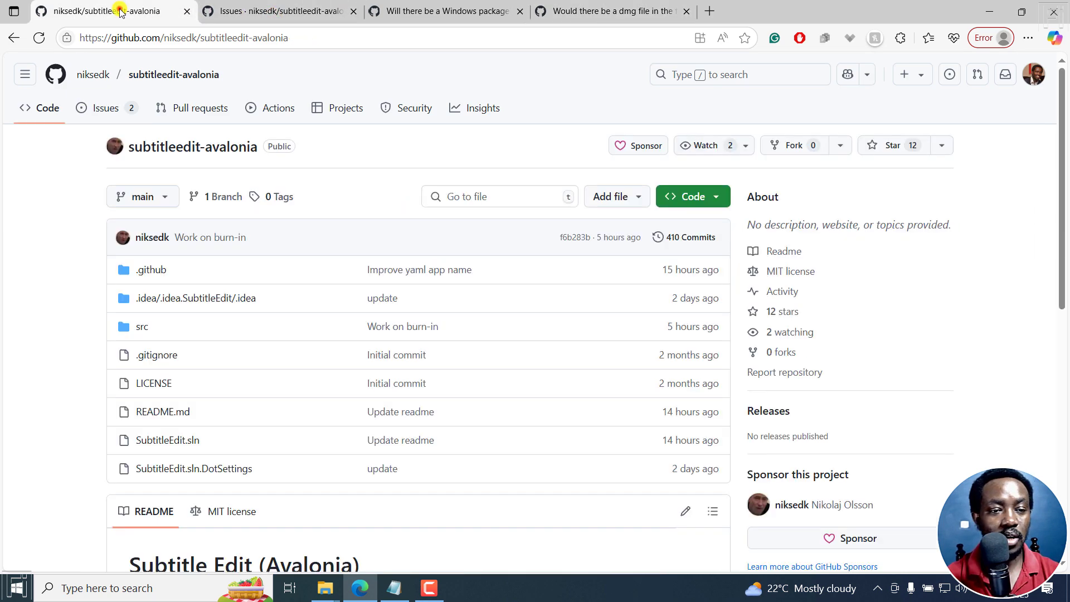
scroll(345, 397, "down", 1)
scroll(345, 397, "down", 6)
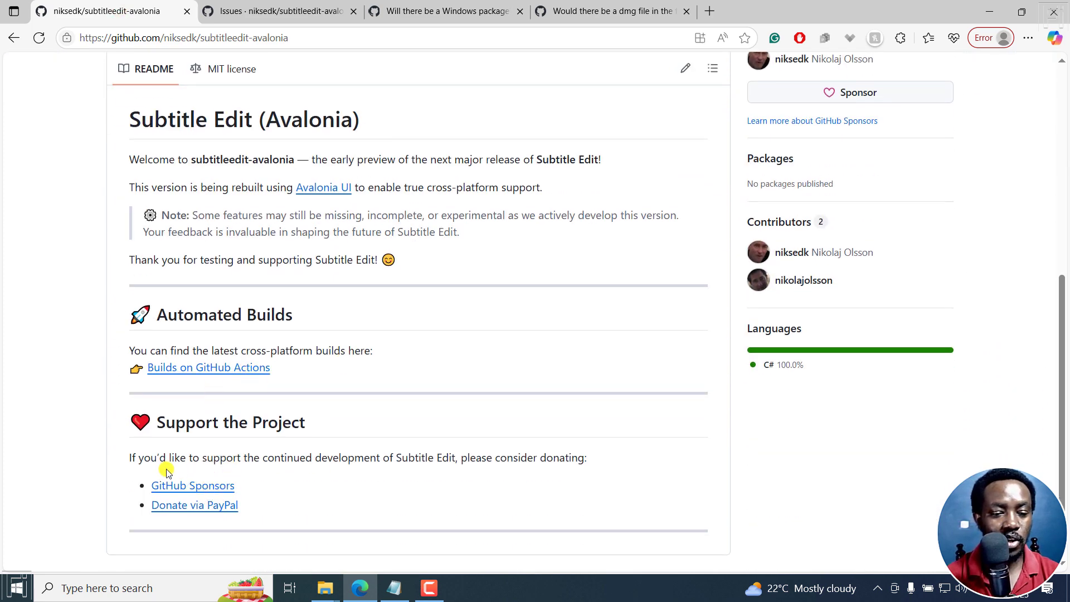
left_click(179, 370)
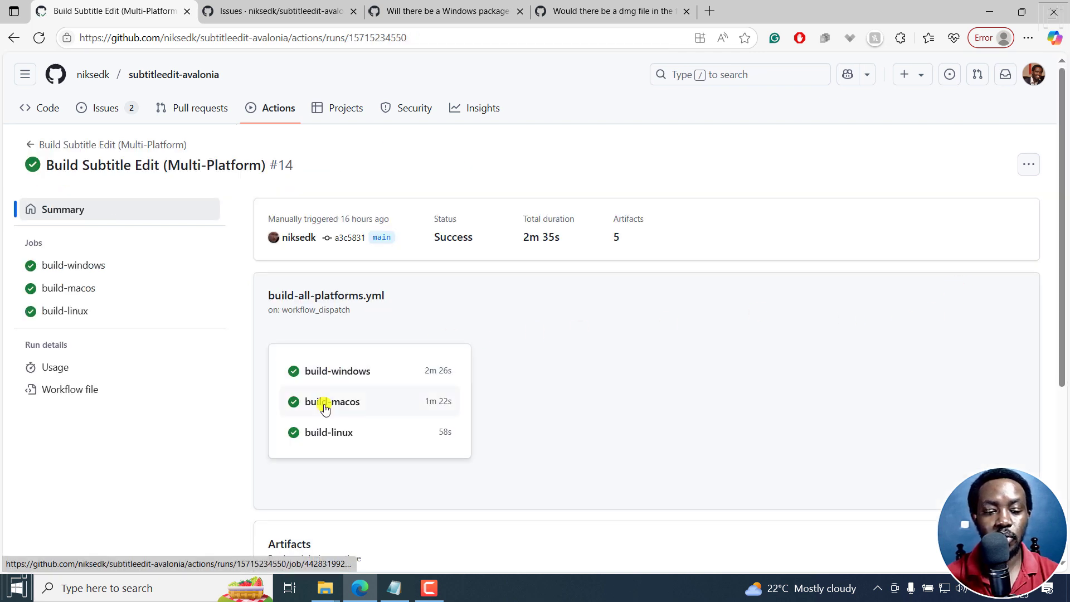
scroll(754, 382, "down", 5)
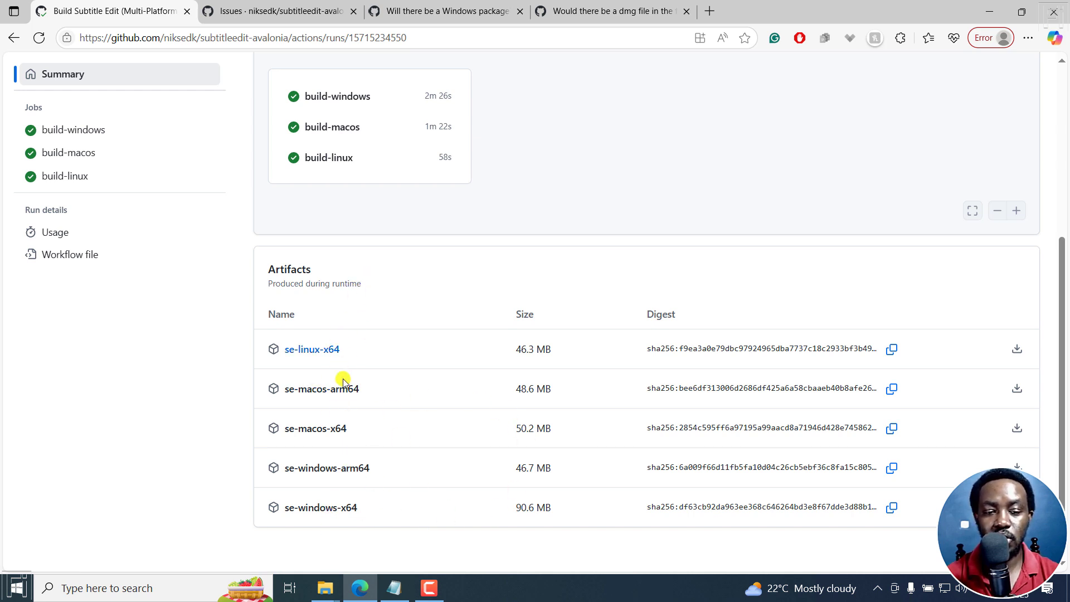
left_click(321, 508)
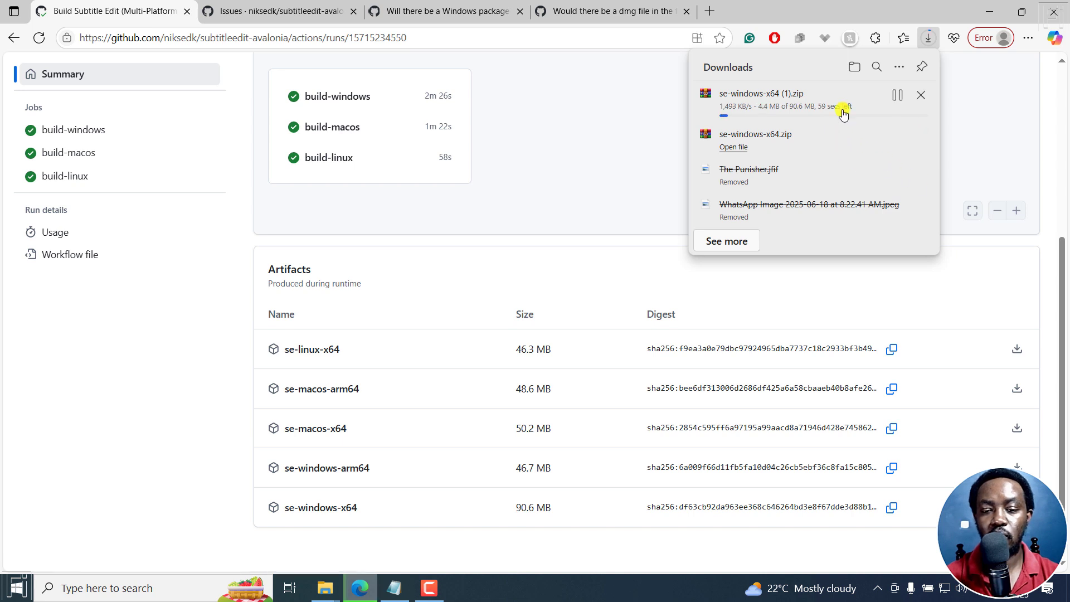
- Cancel the duplicate zip download and open se-windows-x64.zip from the Downloads folder
left_click(923, 98)
mouse_move(327, 595)
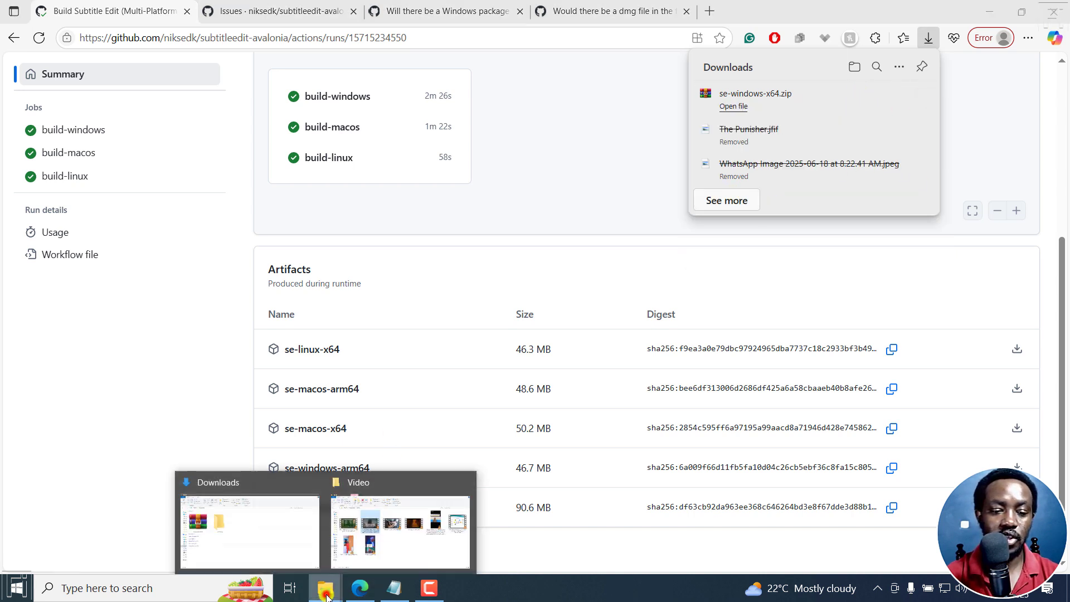
left_click(272, 522)
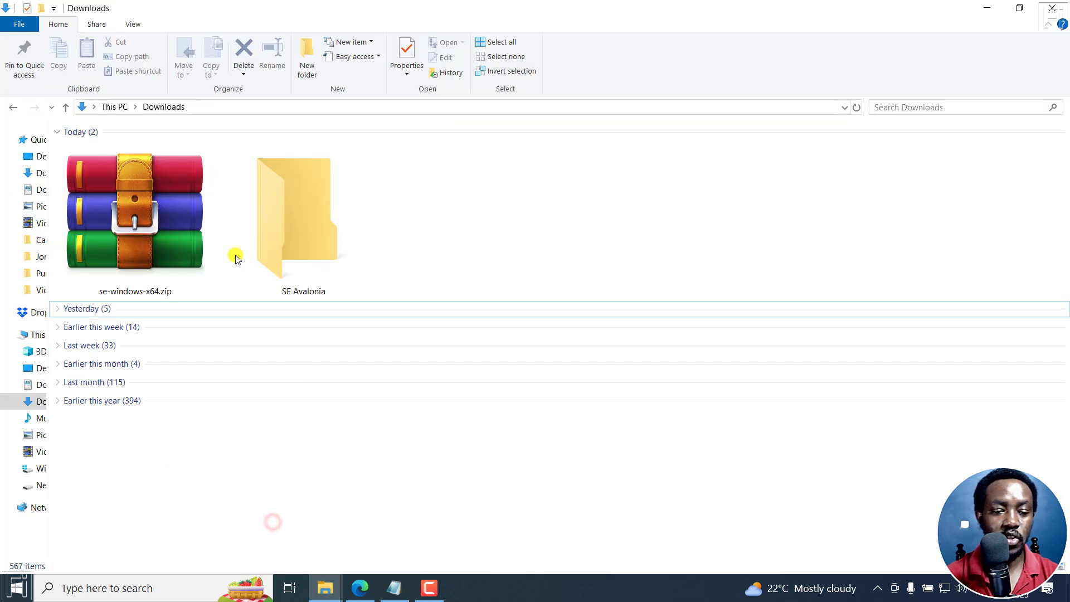
double_click(125, 203)
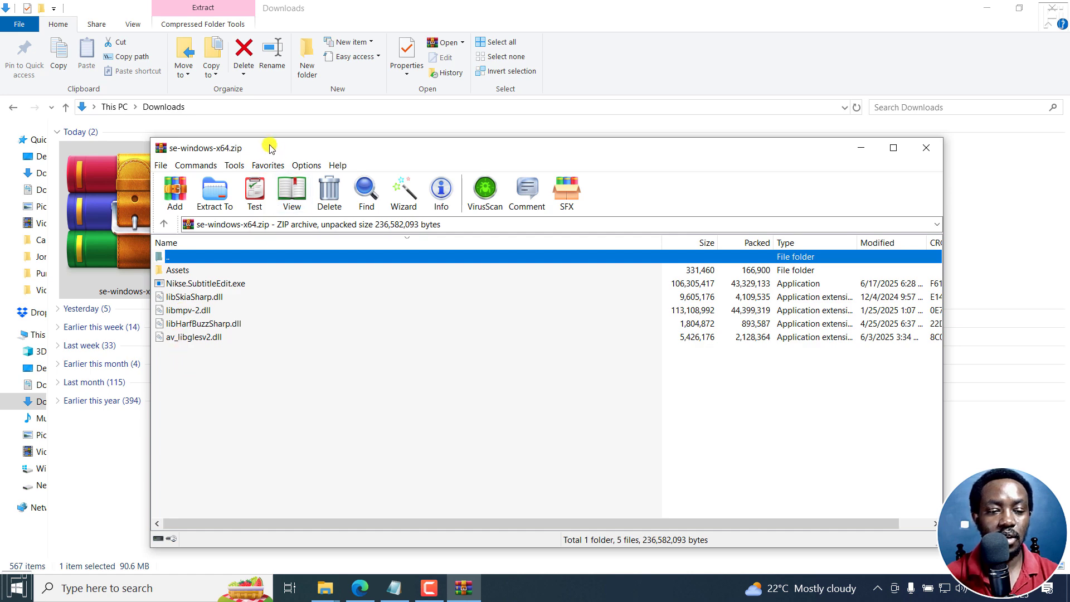
- Extract all archive files into the SE Avalonia folder and select Nikse.SubtitleEdit.exe
left_click_drag(273, 152, 580, 155)
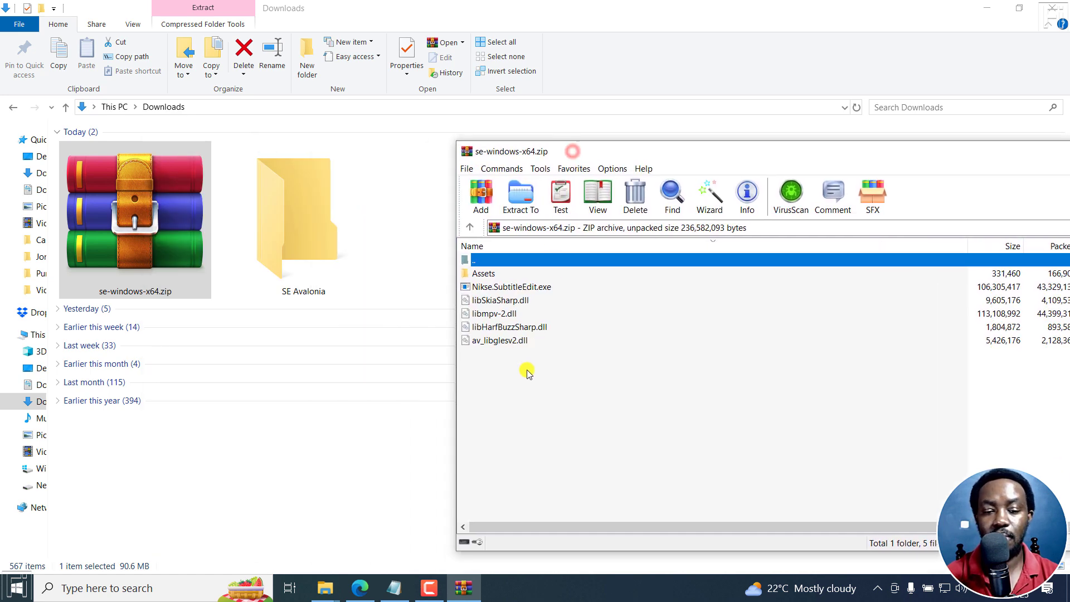
left_click_drag(526, 369, 491, 273)
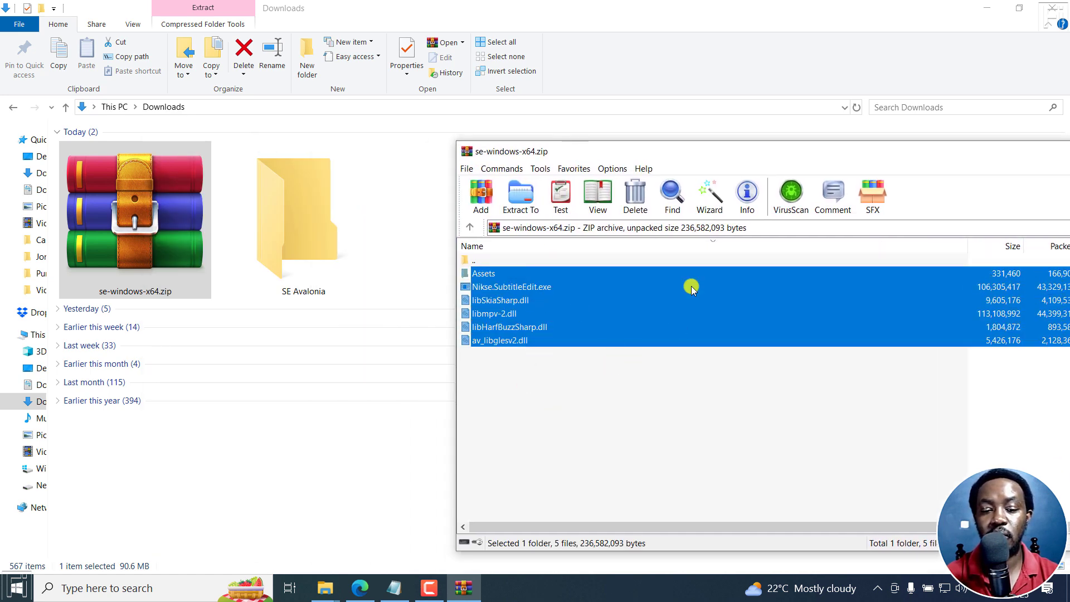
left_click_drag(502, 309, 298, 228)
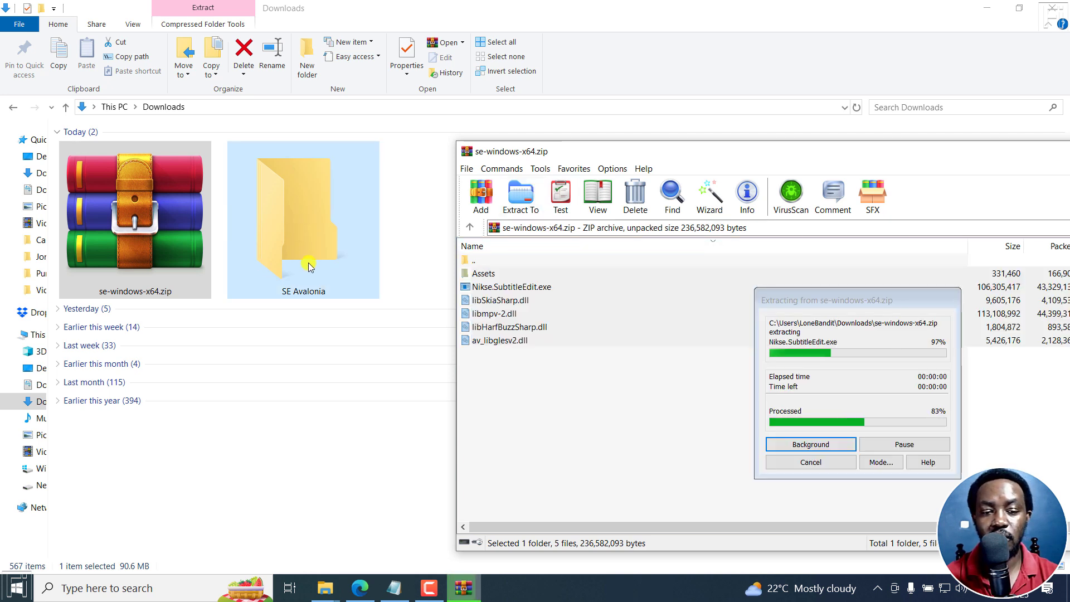
double_click(306, 209)
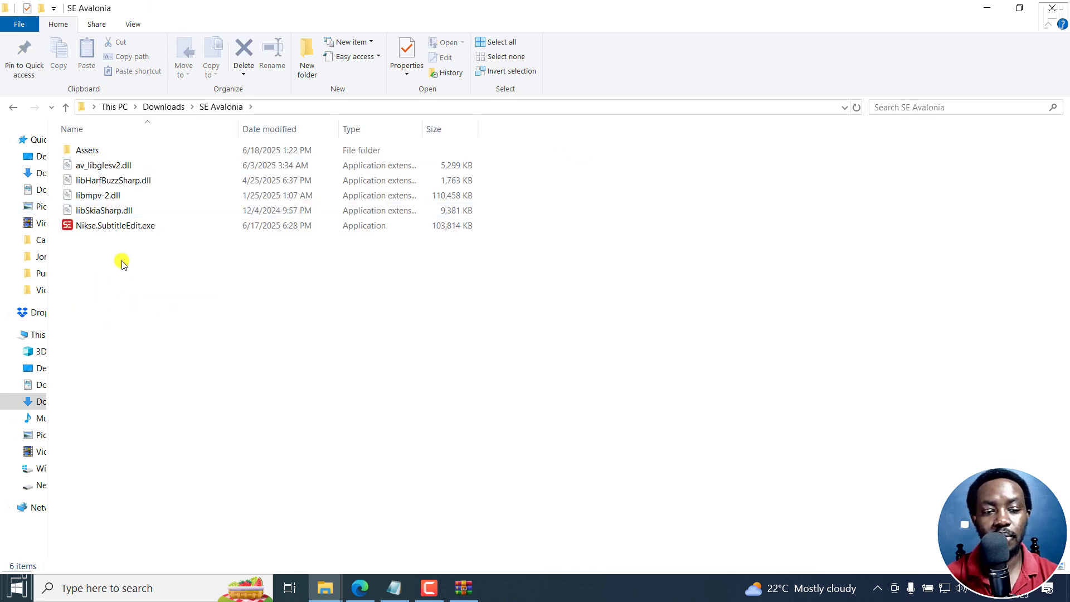
left_click(123, 227)
- Launch Subtitle Edit, minimise the other windows and maximise it
double_click(123, 227)
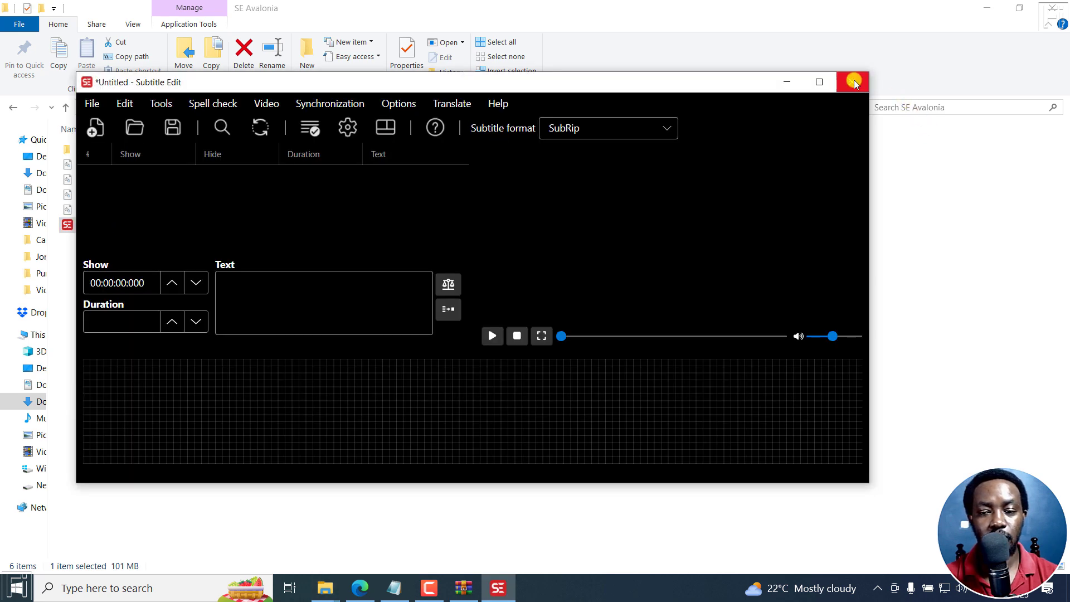
left_click(991, 8)
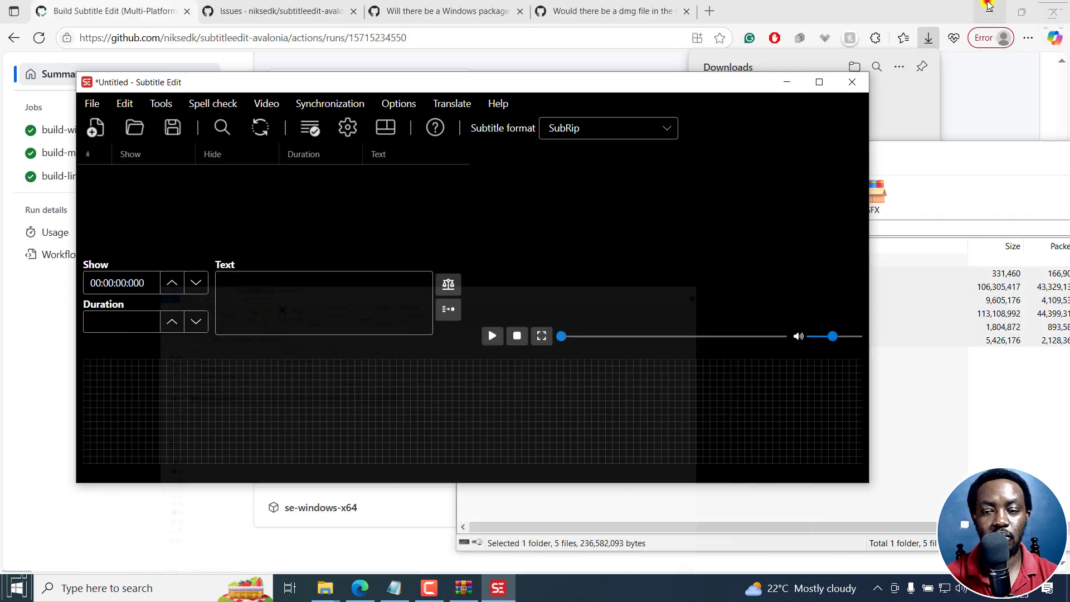
left_click(991, 8)
left_click(1020, 162)
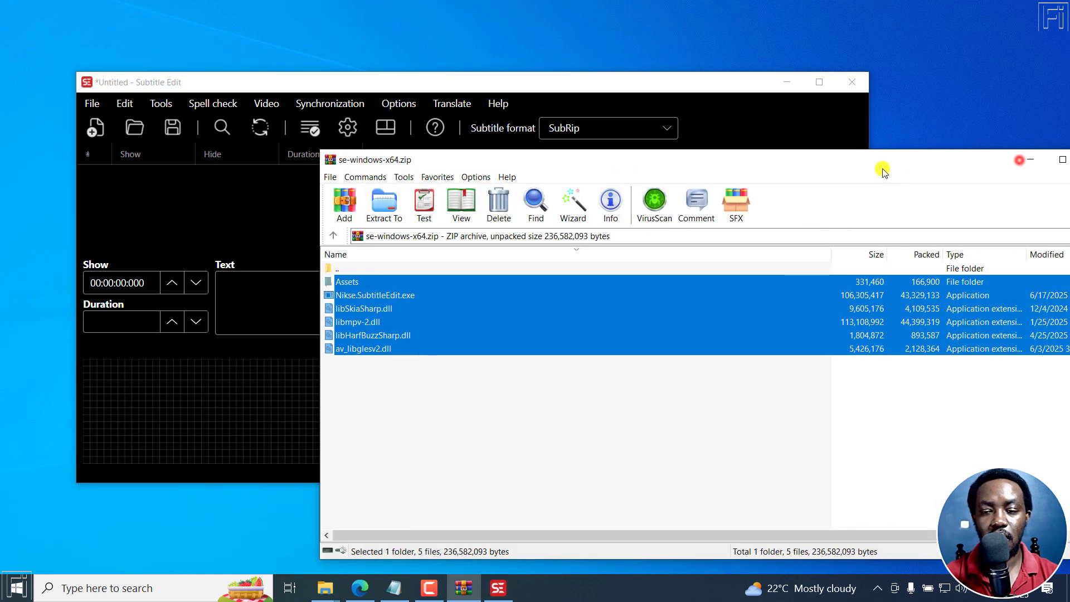
left_click(1032, 162)
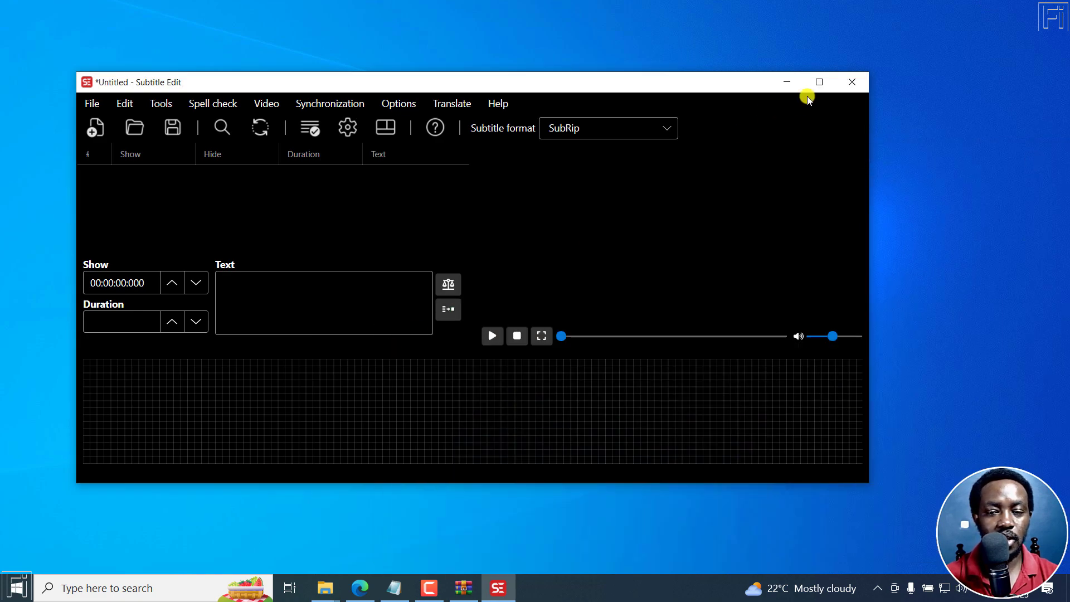
left_click(820, 82)
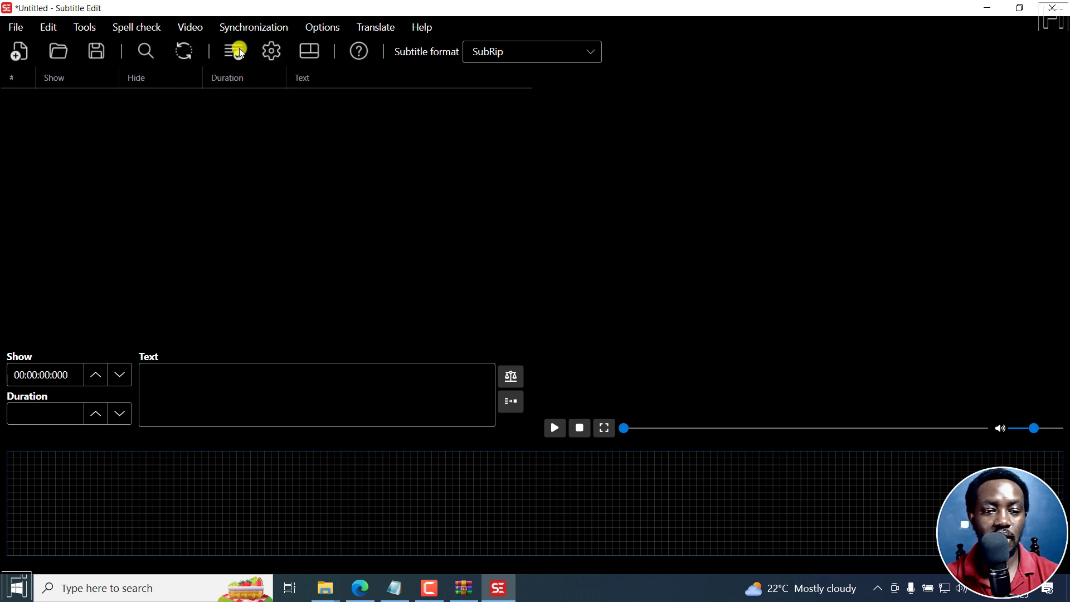
- Change the Appearance theme from Dark to Light in Settings and apply it
left_click(273, 51)
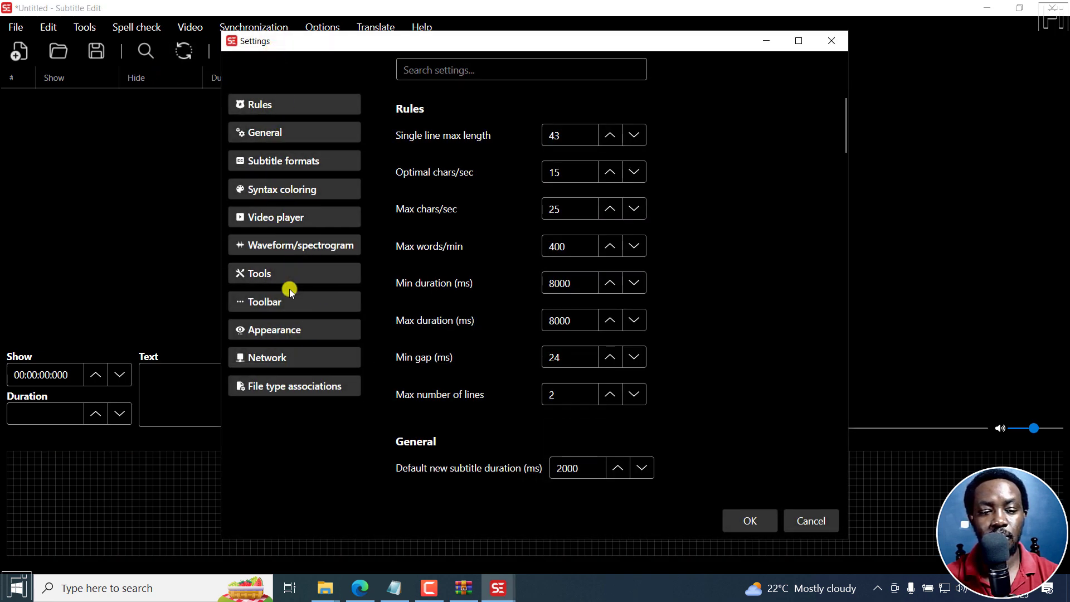
left_click(279, 329)
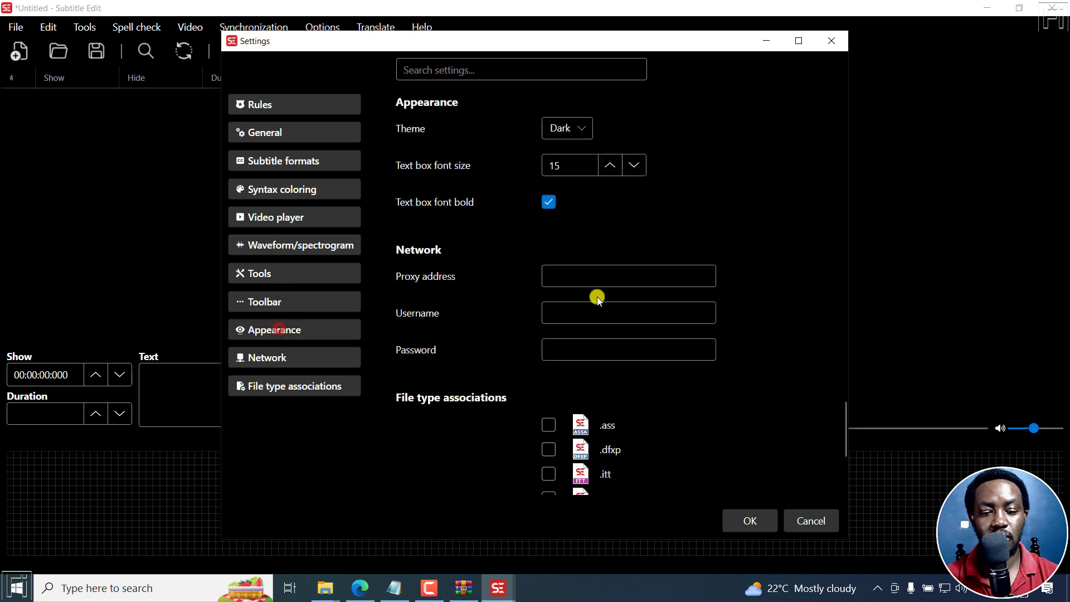
left_click(591, 134)
left_click(556, 156)
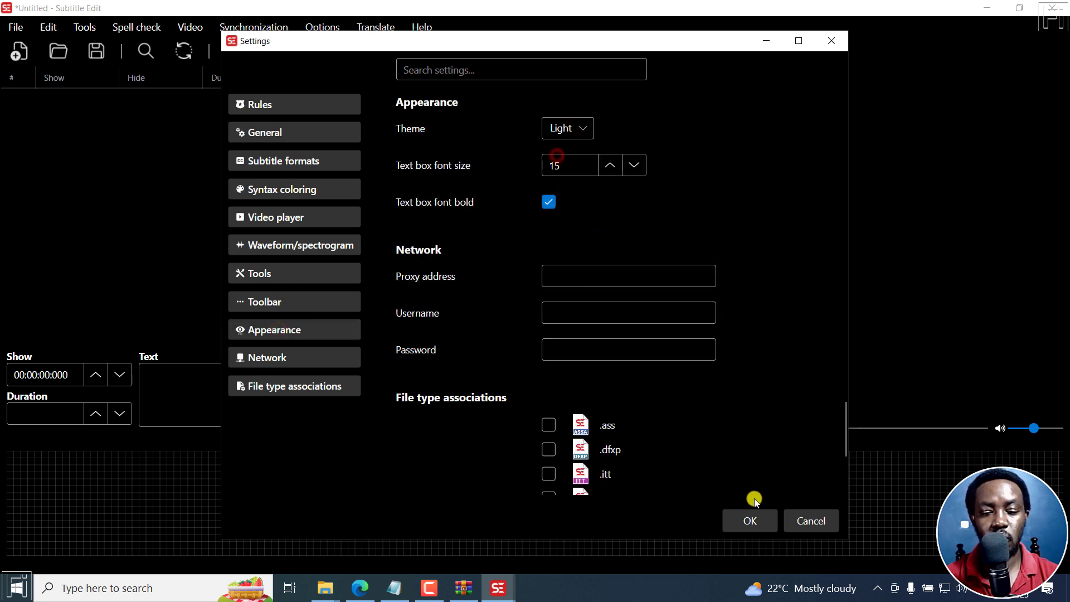
left_click(750, 522)
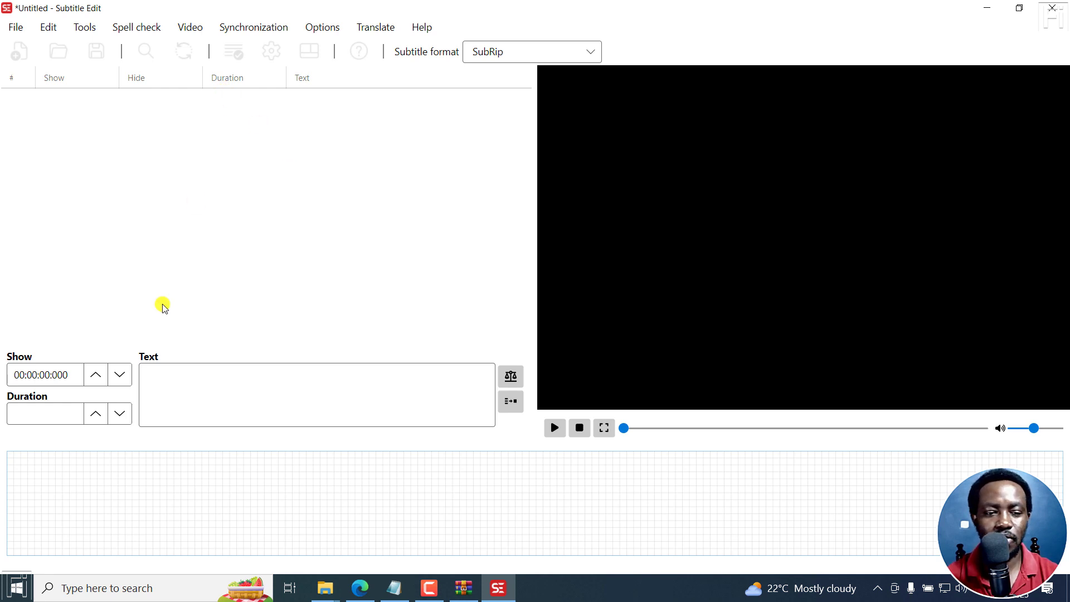
left_click(174, 393)
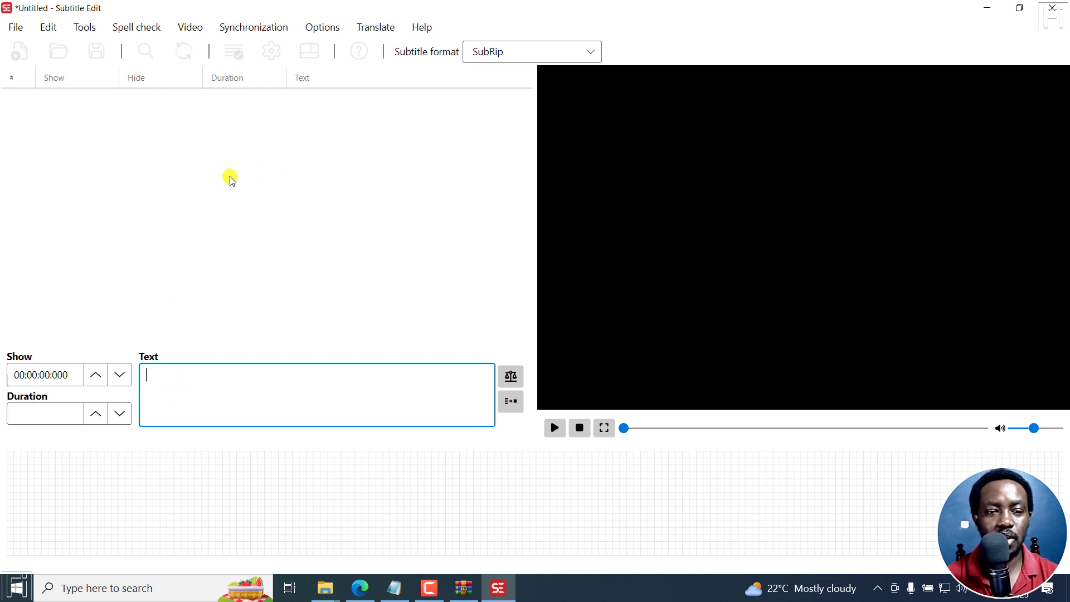
- Download ffmpeg from the Video player settings so mpv and ffmpeg both show installed
left_click(267, 27)
left_click(329, 47)
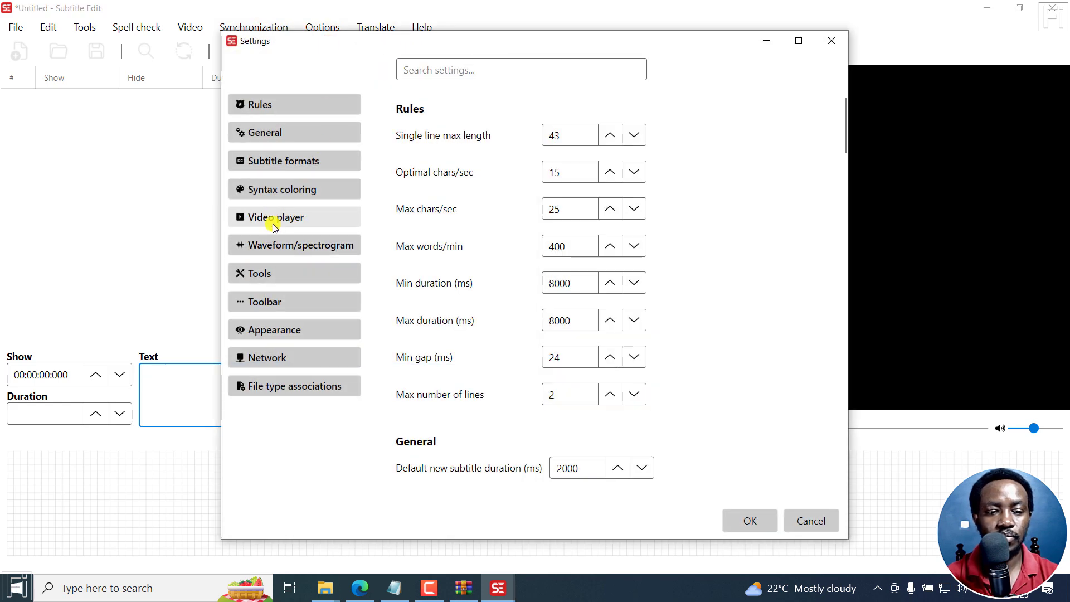
left_click(272, 217)
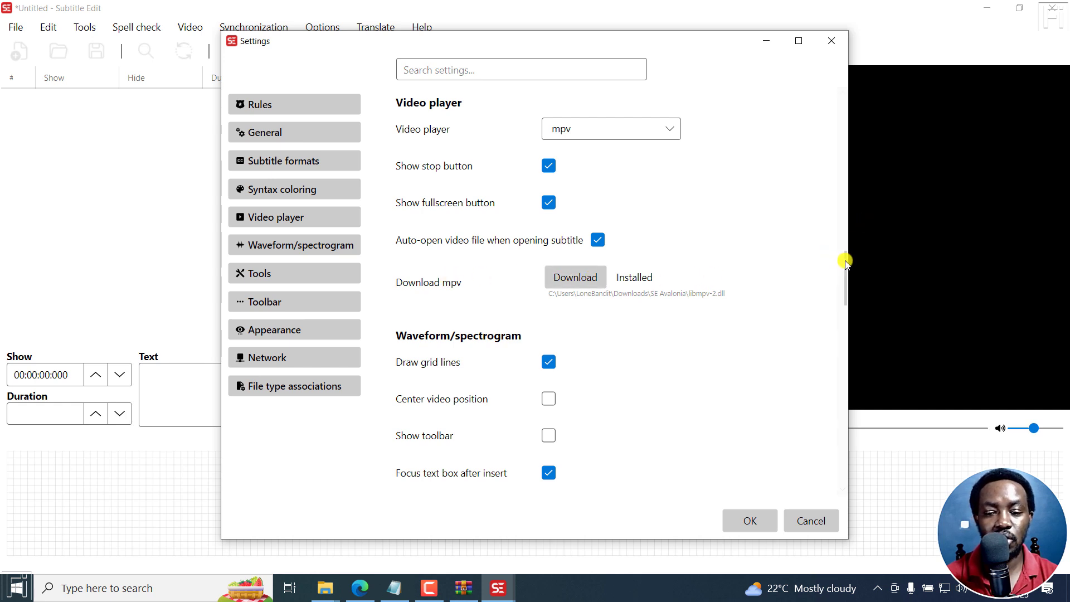
left_click_drag(843, 262, 842, 320)
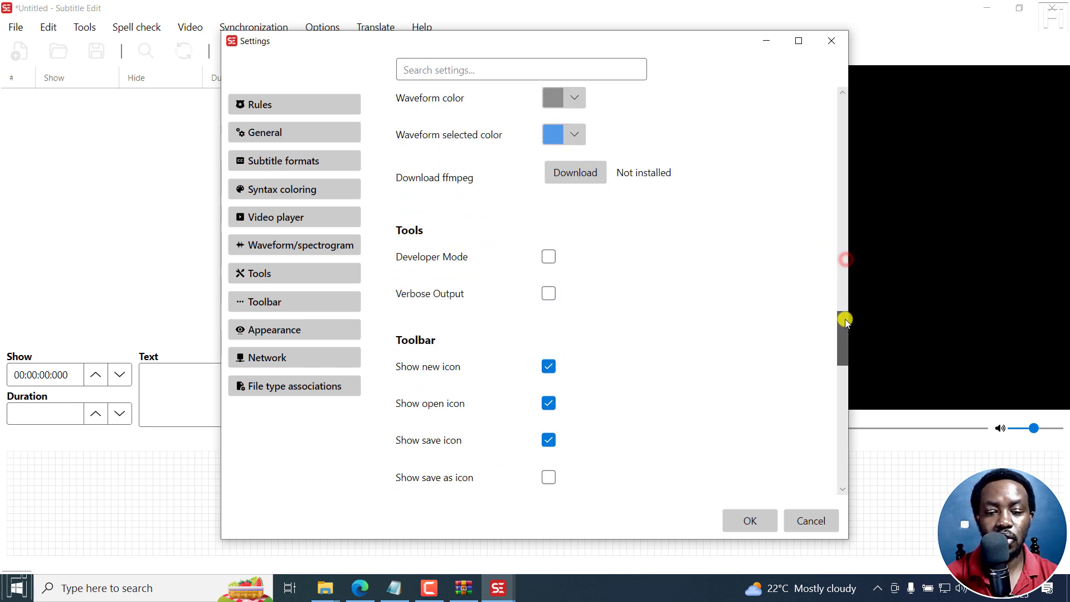
left_click(581, 173)
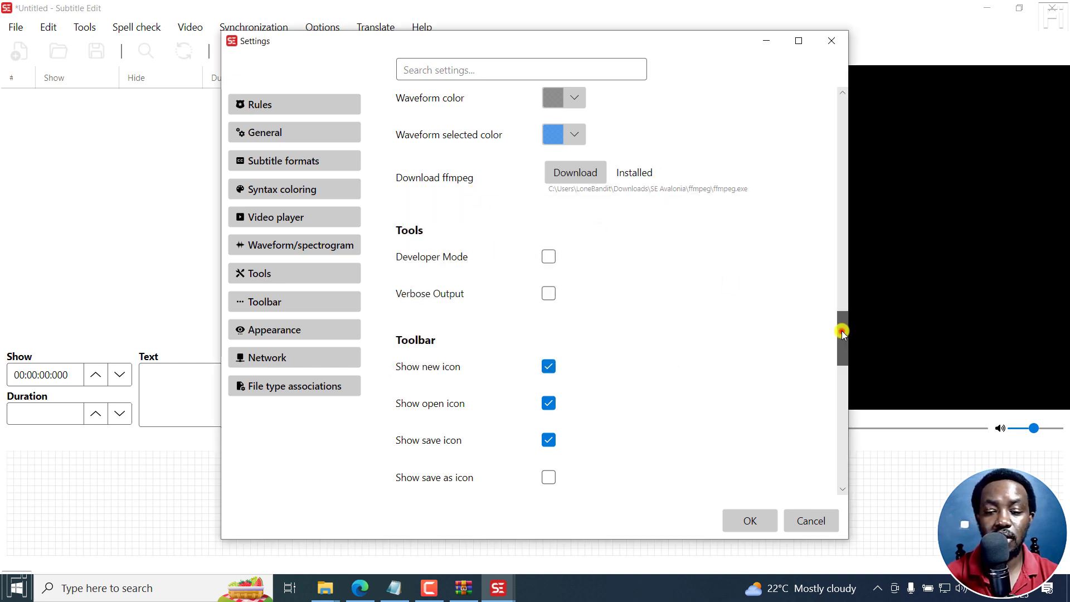
left_click_drag(841, 327, 837, 231)
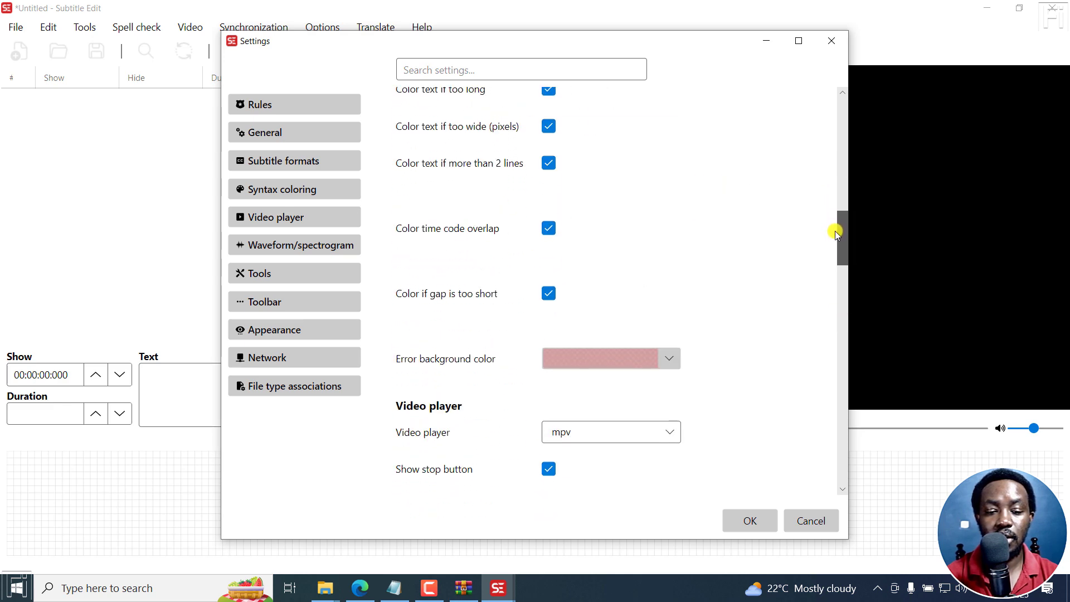
left_click(269, 209)
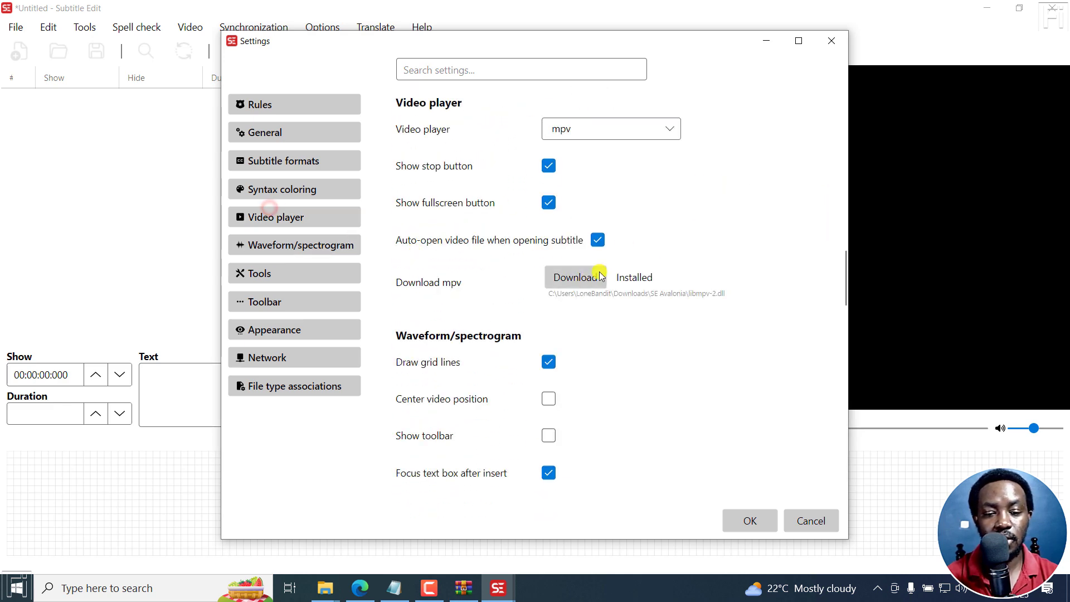
left_click(748, 518)
- Open the Kenya video file in the player and play it briefly
left_click(188, 26)
left_click(207, 49)
left_click(345, 196)
left_click(428, 332)
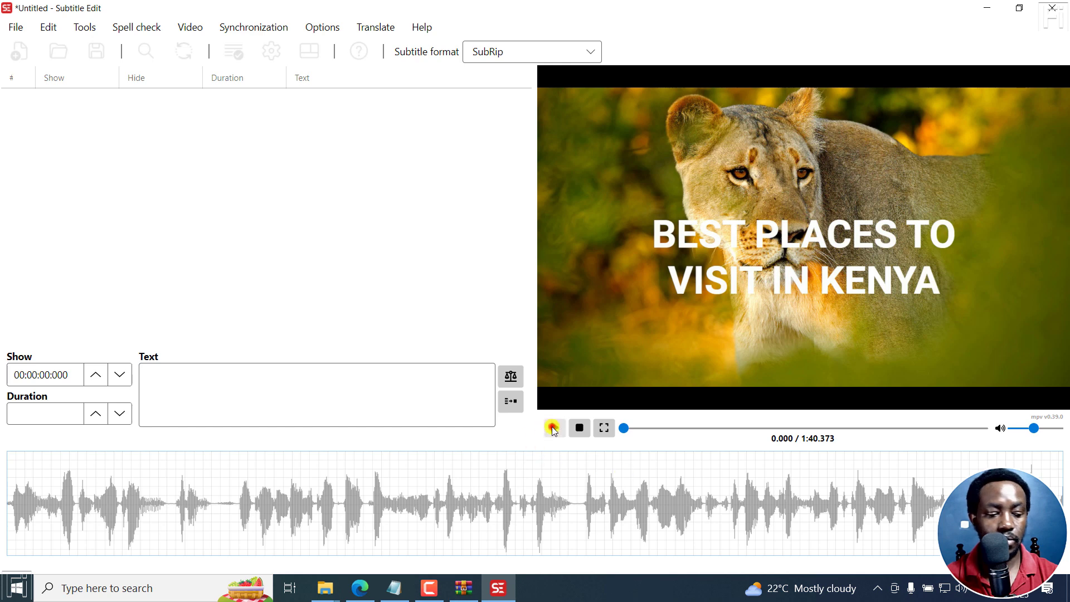
left_click(555, 427)
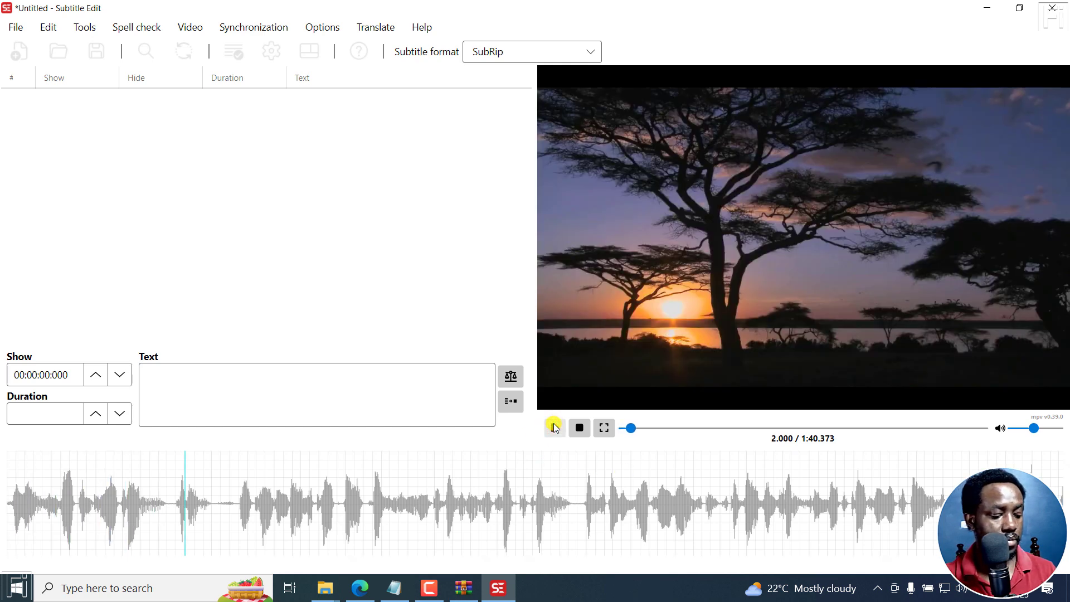
left_click(190, 27)
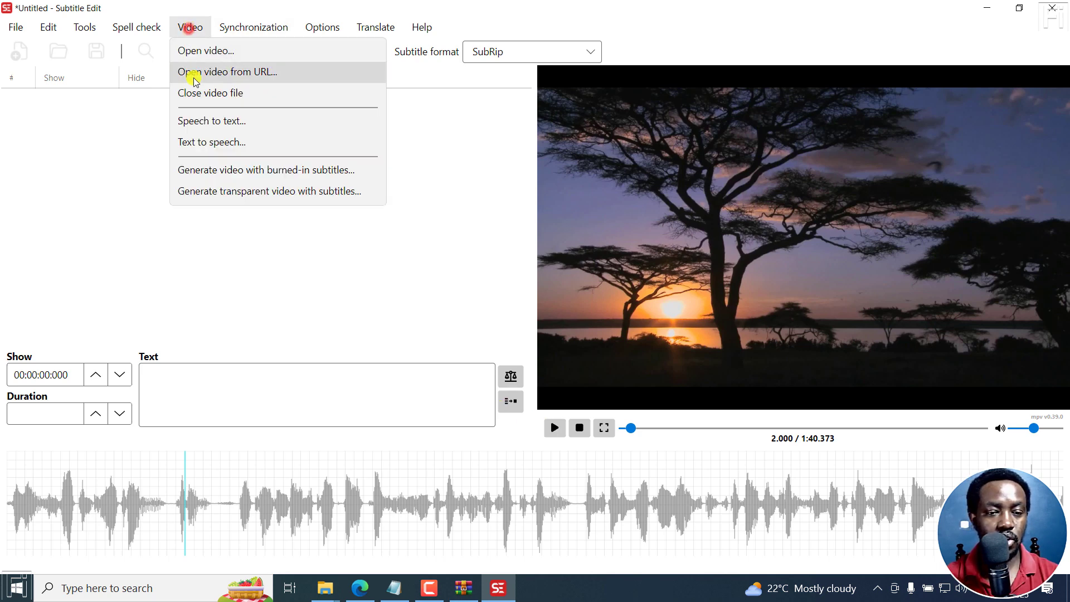
- Open speech-to-text and try the Whisper engines, settling on Whisper Const-me
left_click(210, 121)
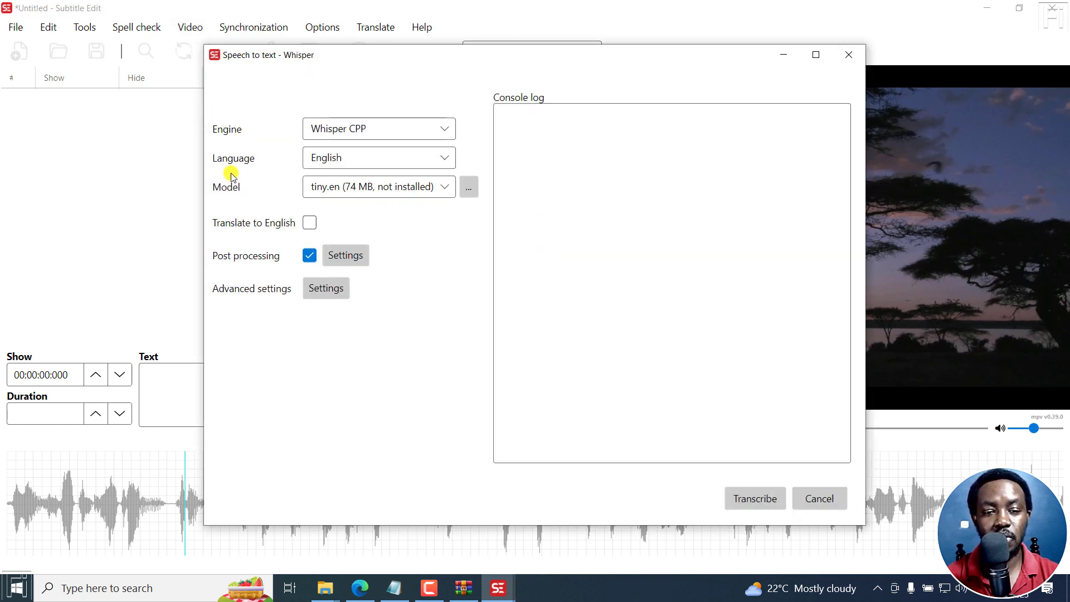
left_click(446, 130)
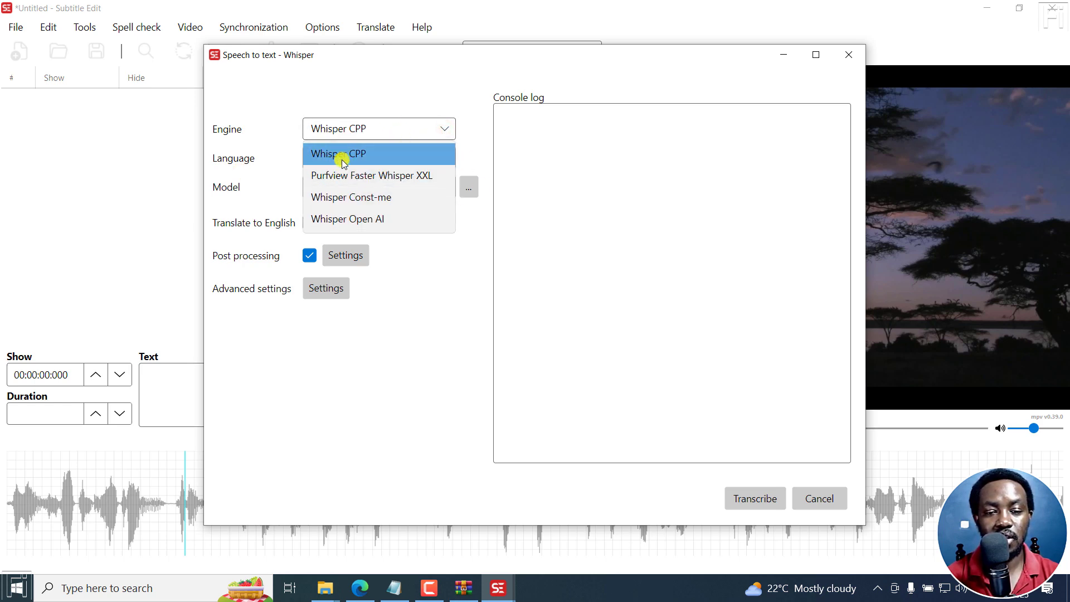
left_click(372, 177)
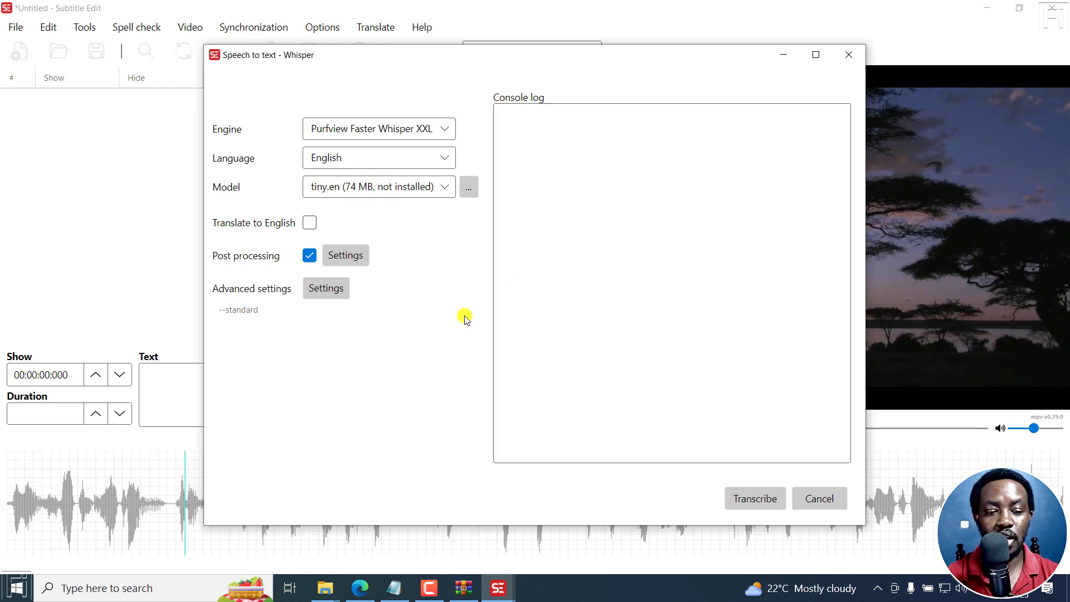
left_click(425, 119)
left_click(363, 195)
left_click(386, 123)
left_click(368, 219)
left_click(375, 128)
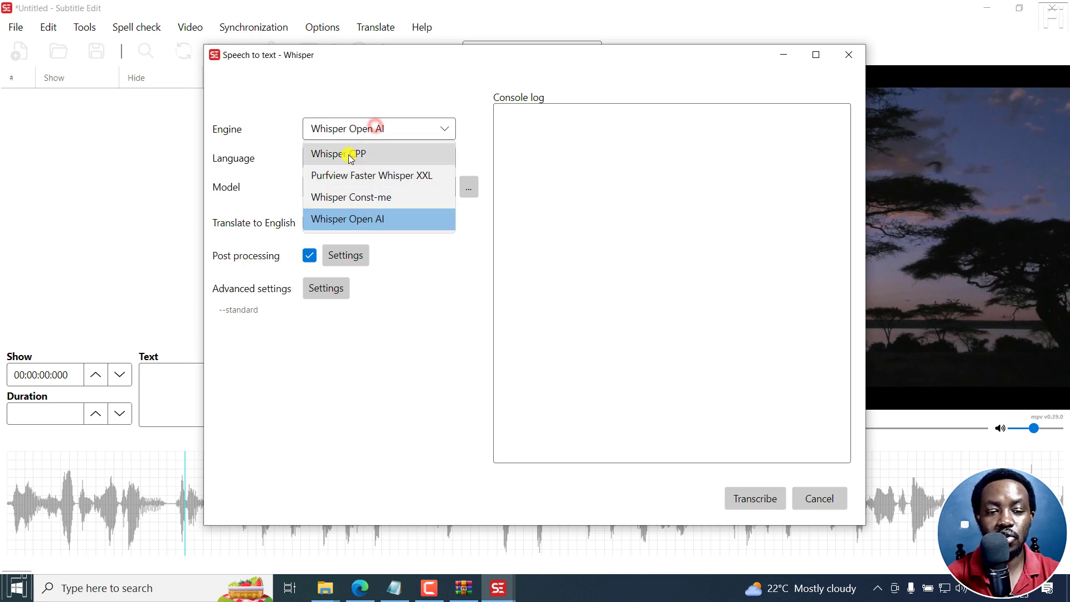
left_click(360, 197)
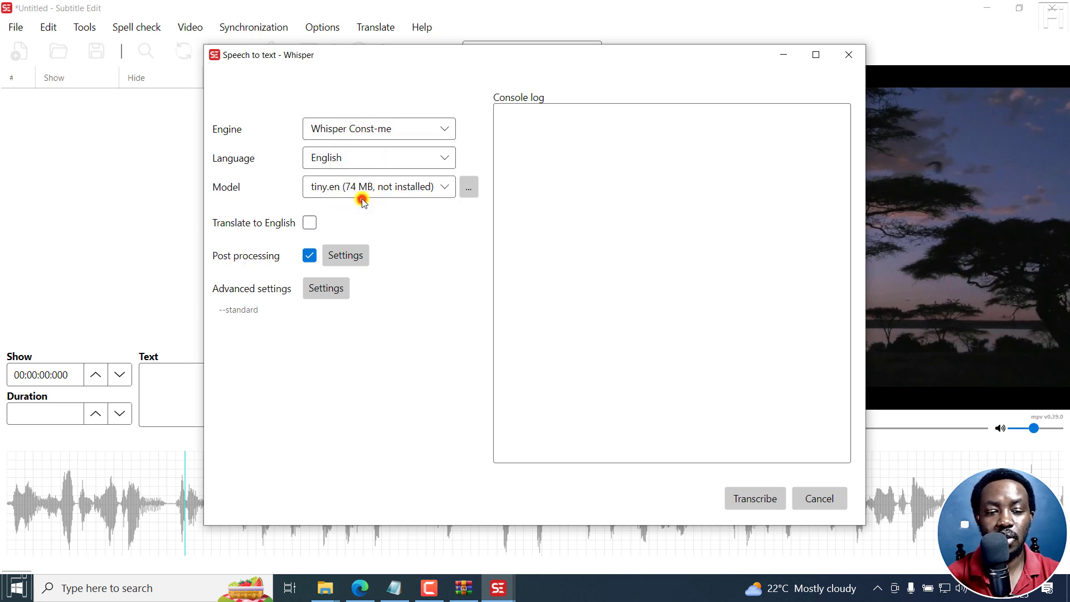
- Keep the tiny.en speech model and begin downloading it
left_click(445, 186)
left_click(412, 209)
left_click(471, 188)
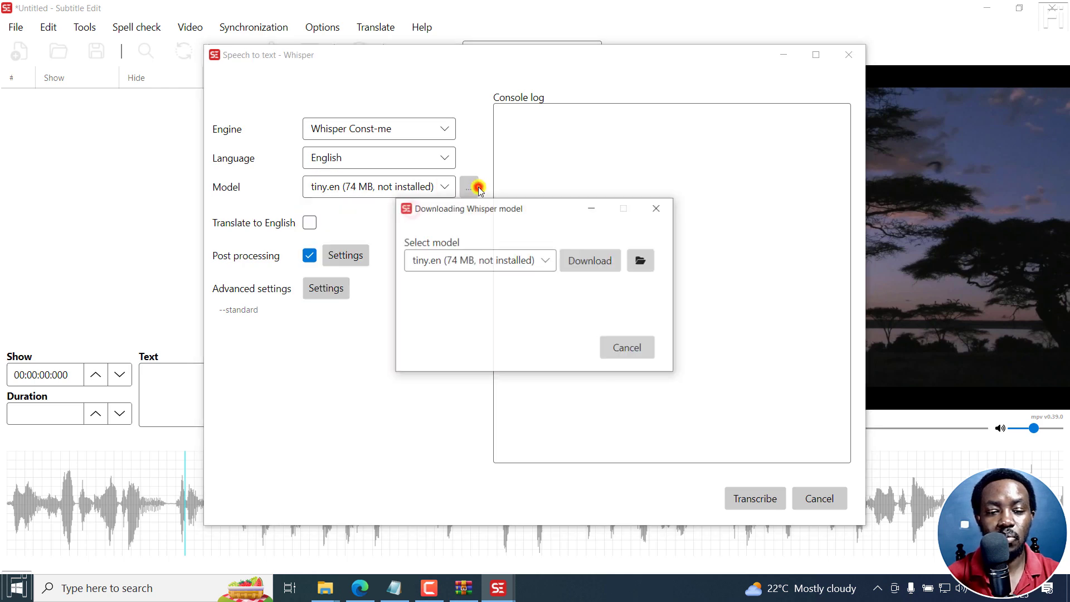
- Download tiny.en, start transcribing, and accept the Whisper Const-me engine download
left_click(594, 260)
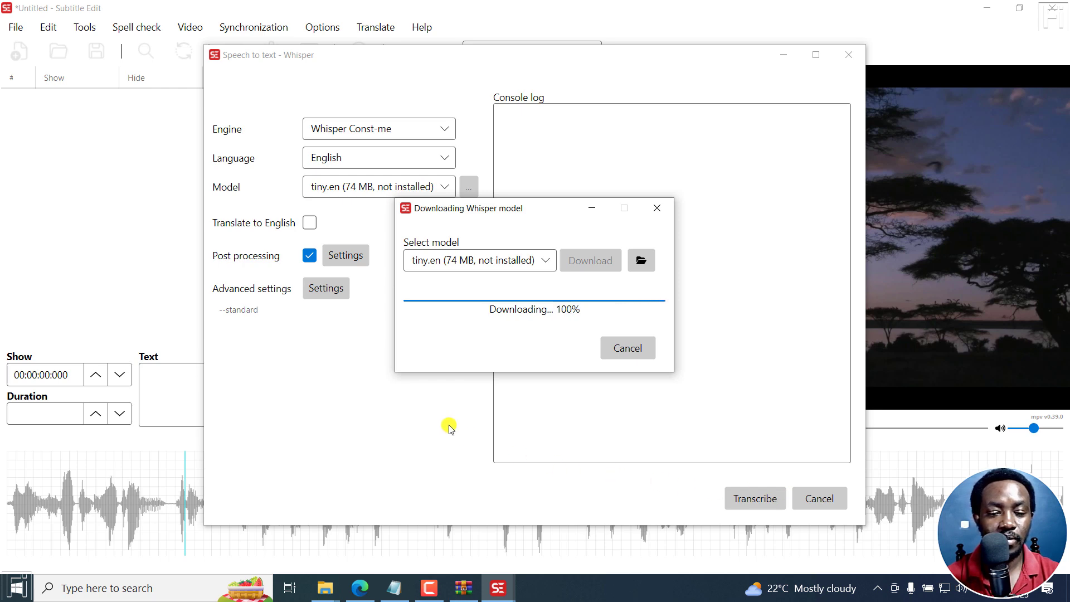
left_click(750, 501)
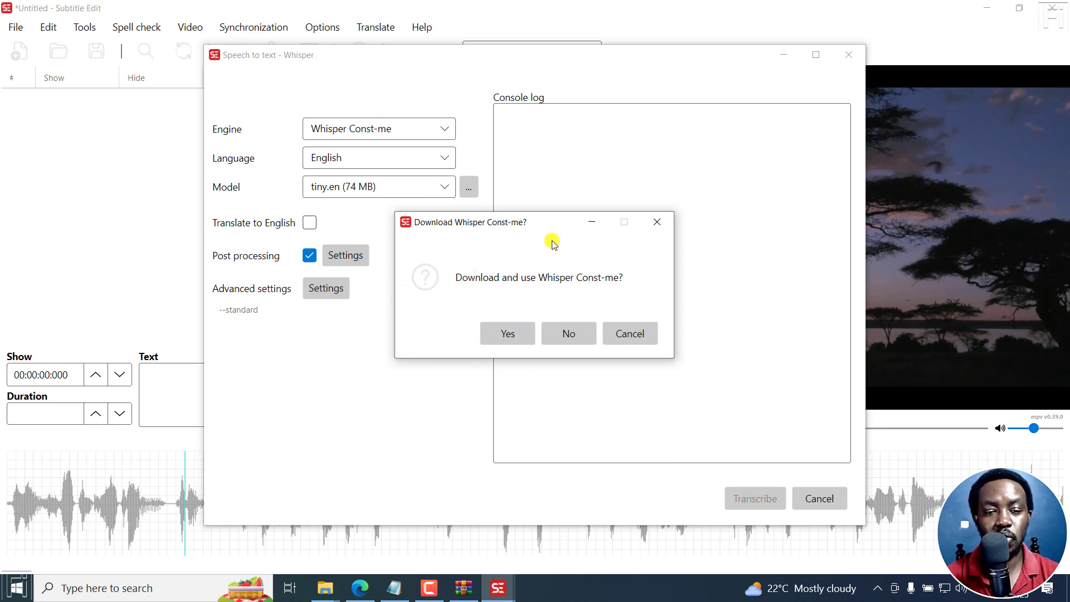
left_click_drag(513, 229, 550, 195)
left_click(546, 301)
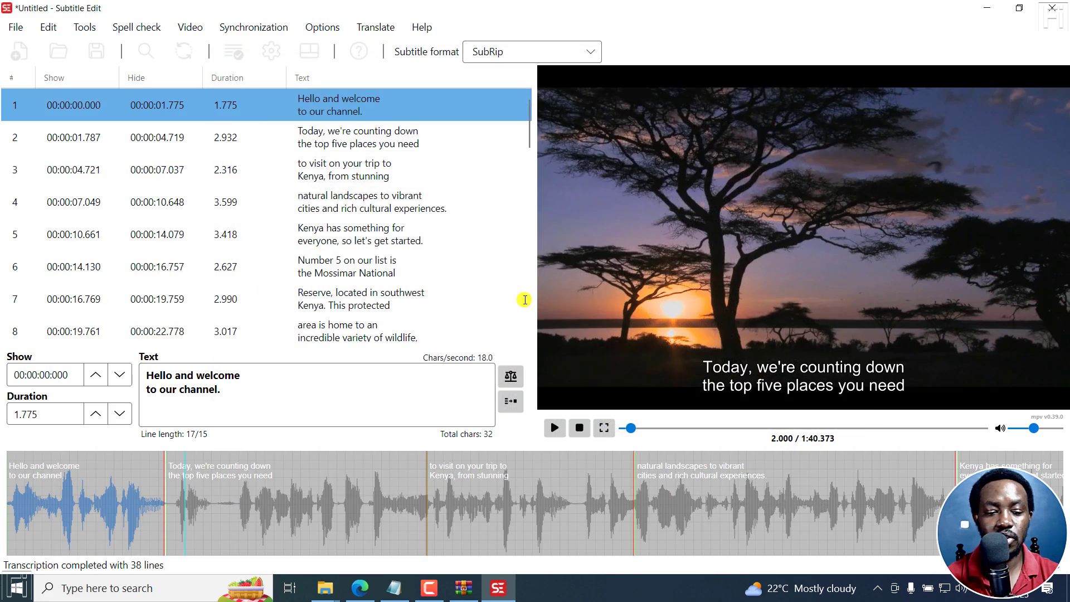
left_click(184, 28)
left_click(210, 118)
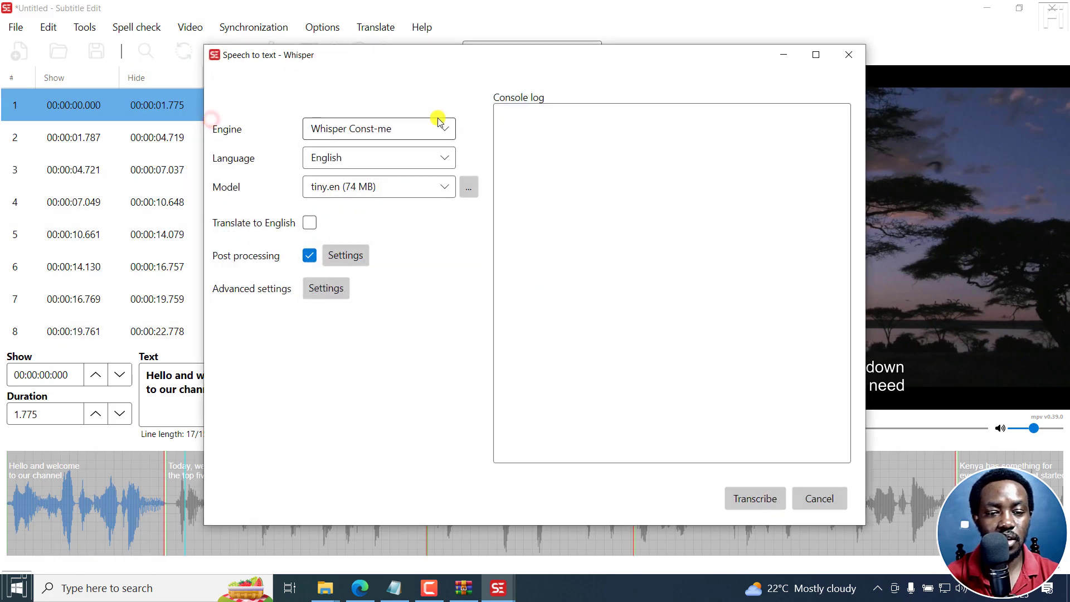
left_click(439, 121)
left_click(361, 152)
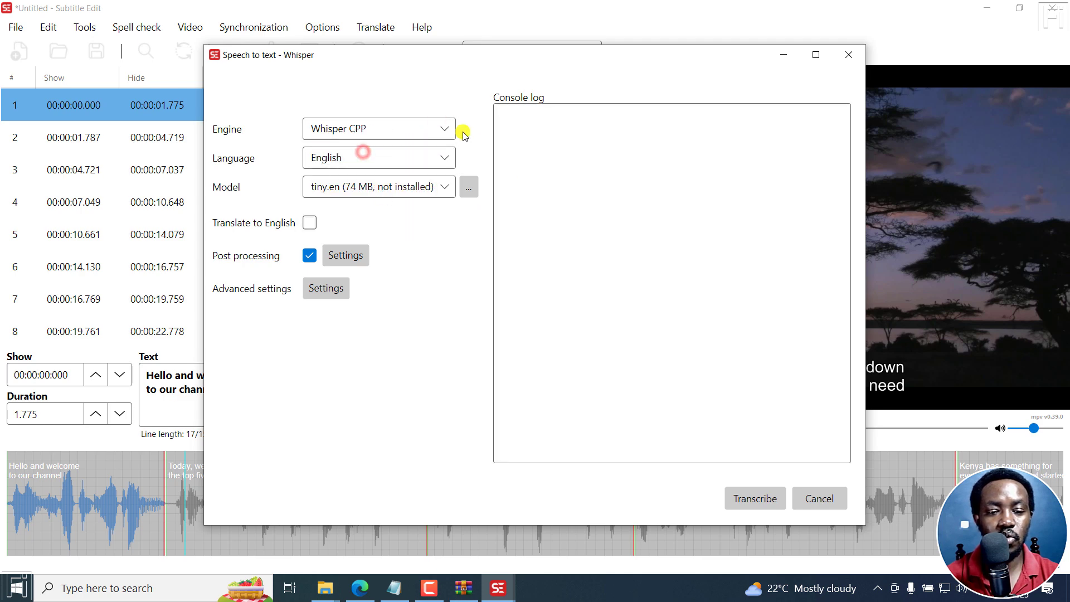
left_click(751, 495)
left_click(657, 221)
left_click(427, 134)
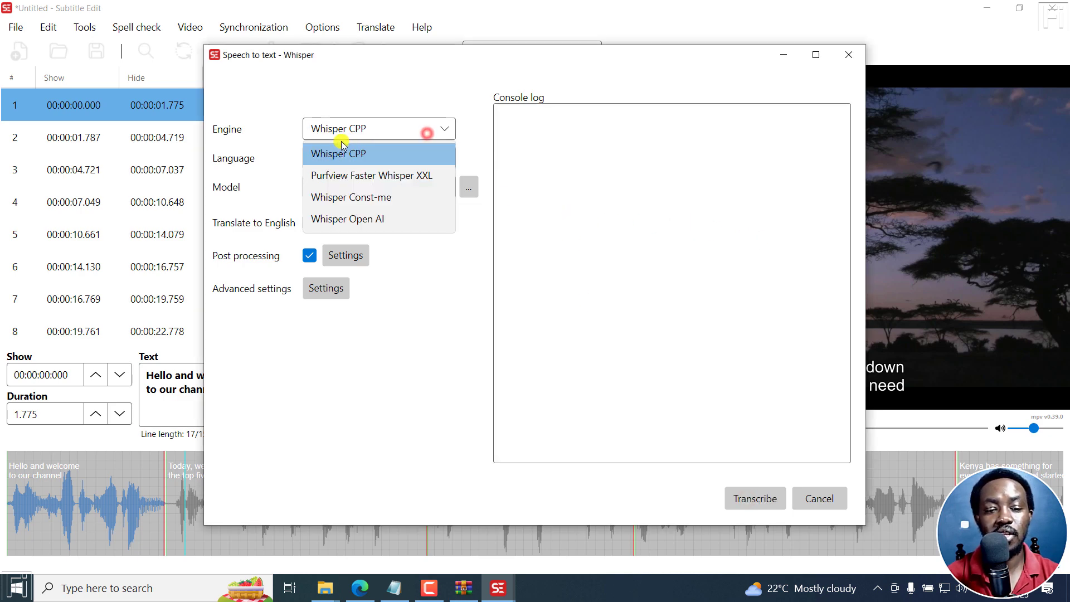
left_click(360, 219)
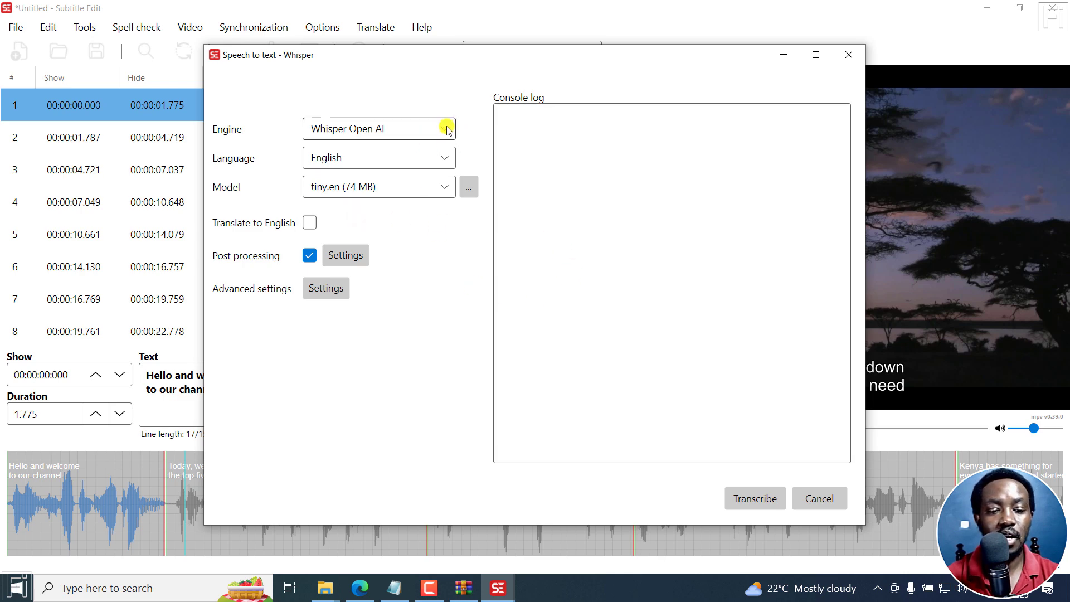
left_click(427, 129)
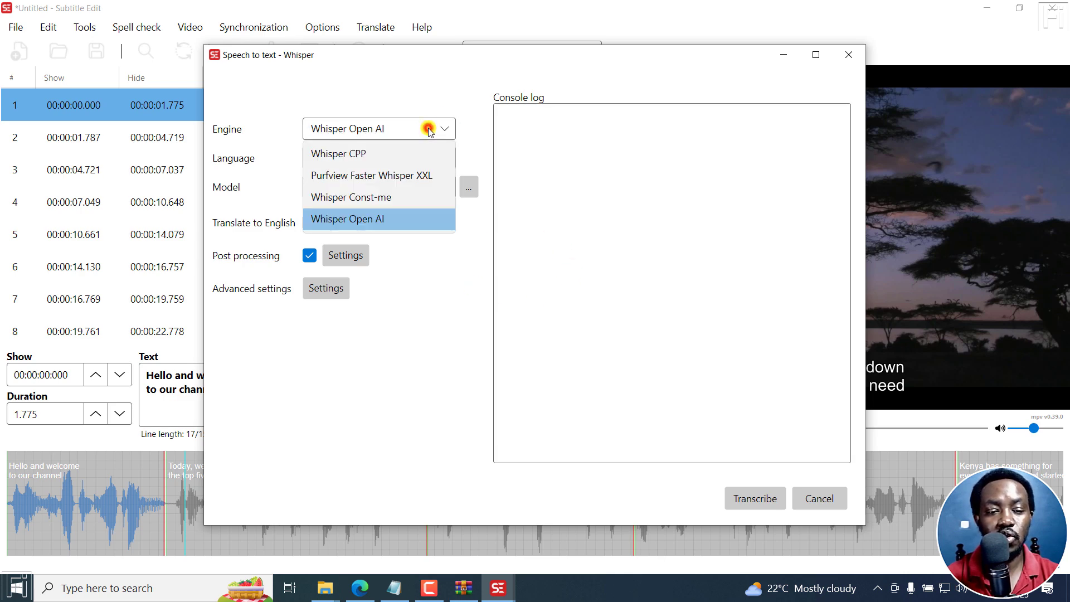
left_click(363, 197)
left_click(390, 128)
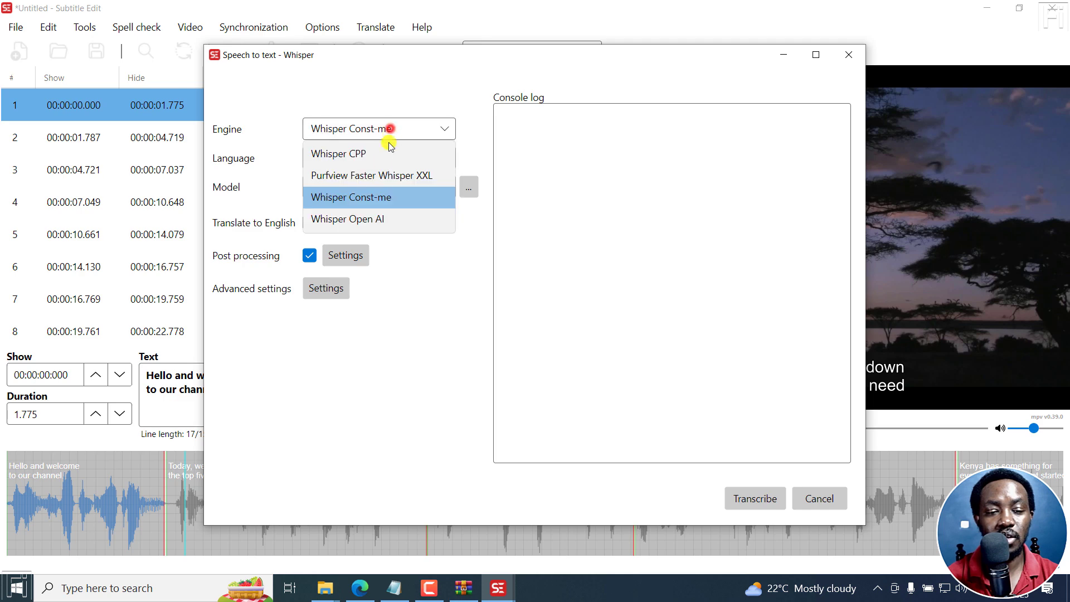
left_click(368, 175)
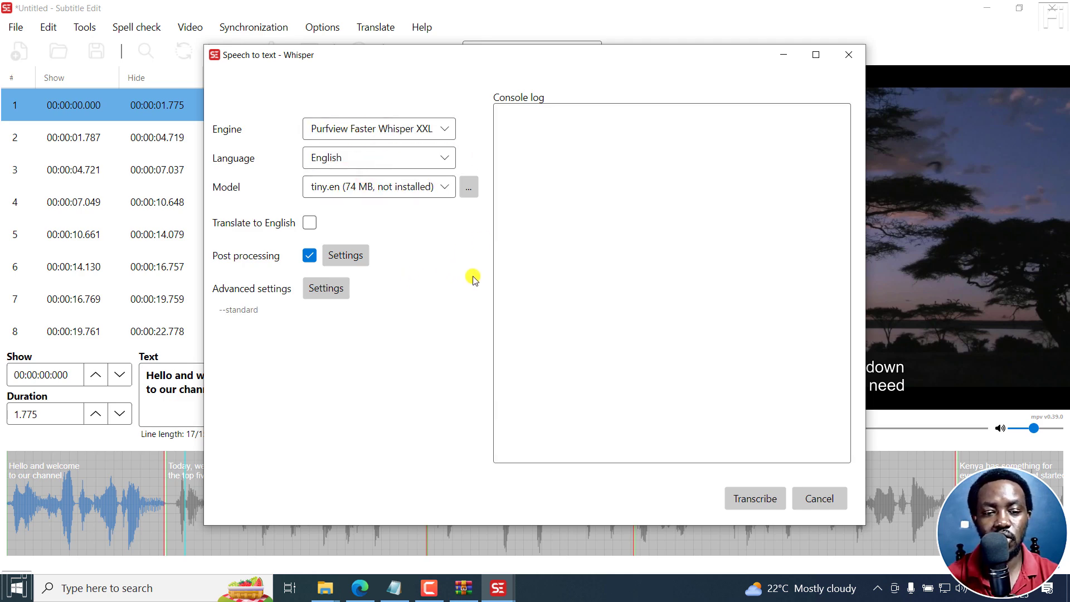
left_click(419, 132)
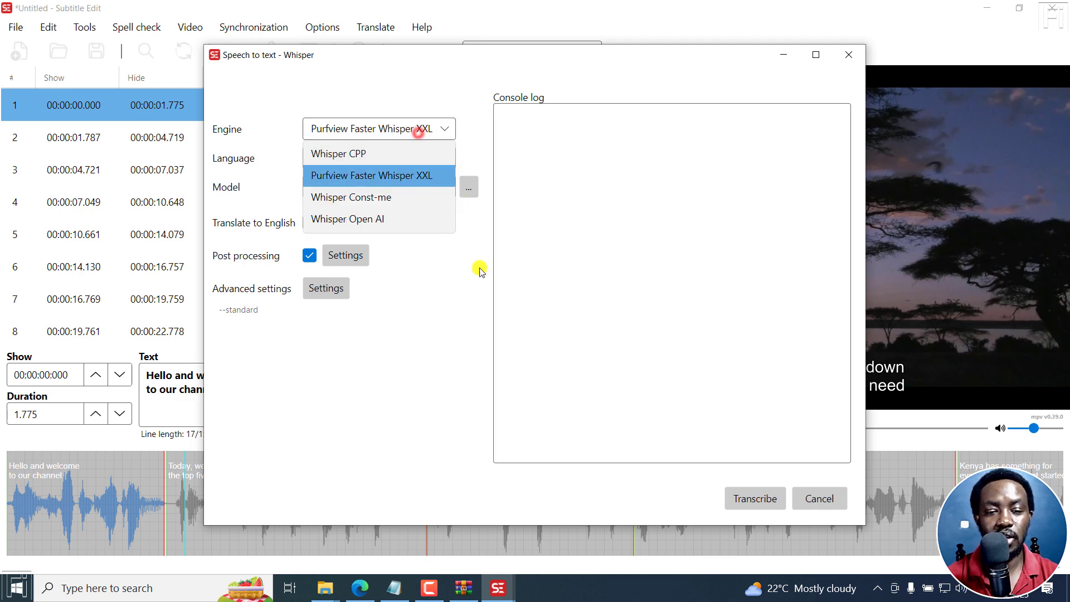
left_click(835, 499)
left_click(823, 502)
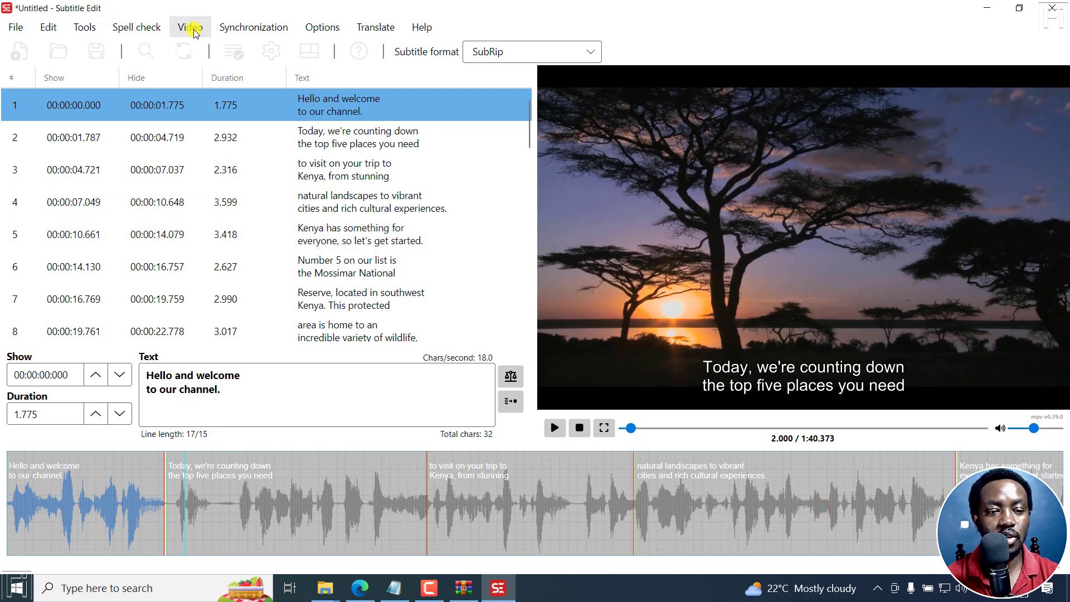
- Open Generate video with burned-in subtitles, switch to Batch mode and start generating
left_click(196, 31)
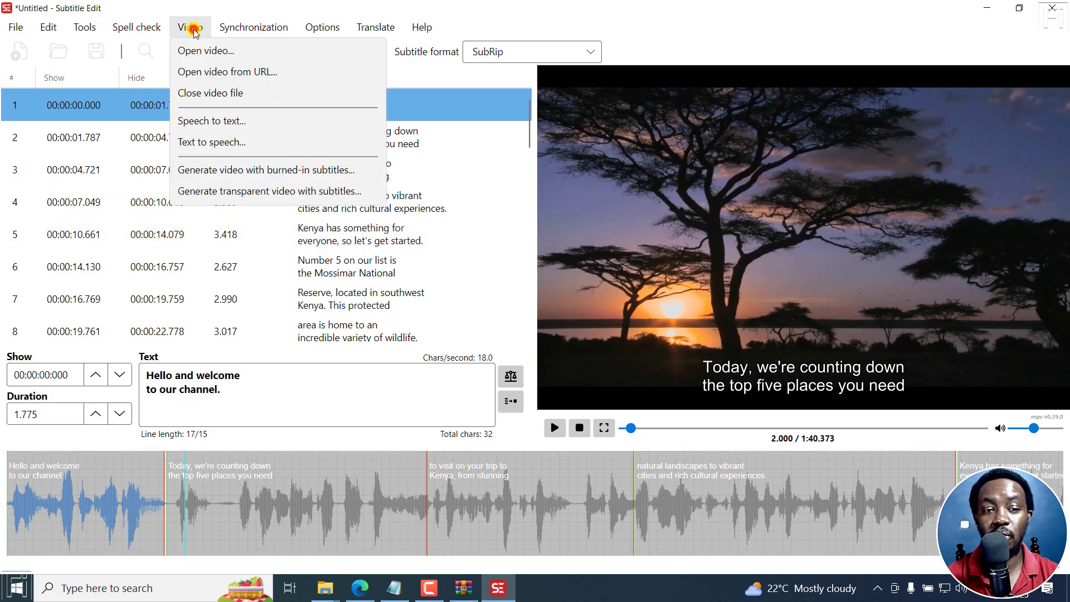
left_click(211, 172)
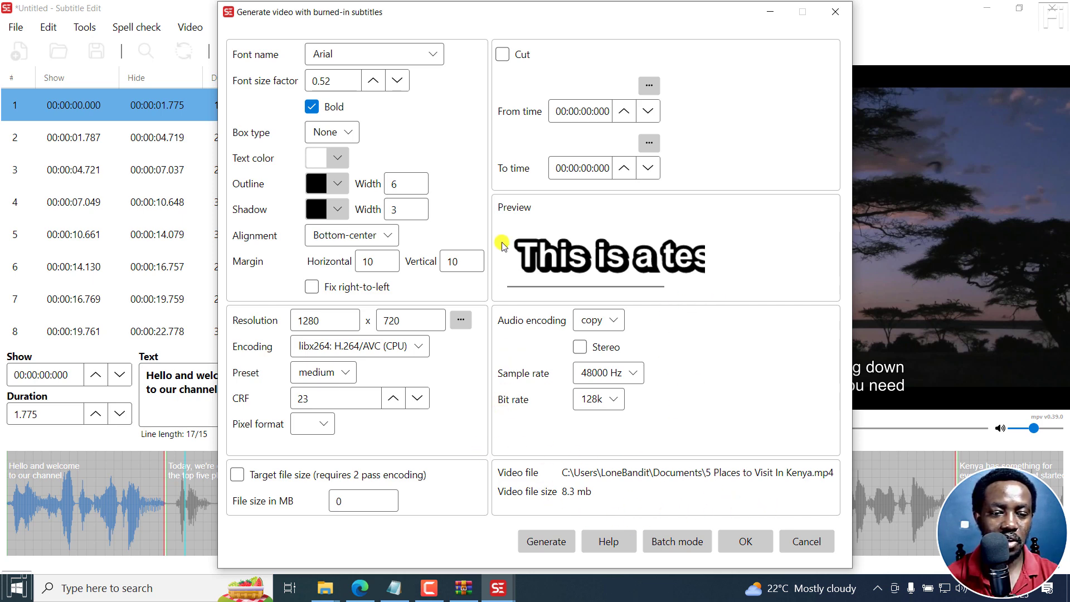
left_click(686, 542)
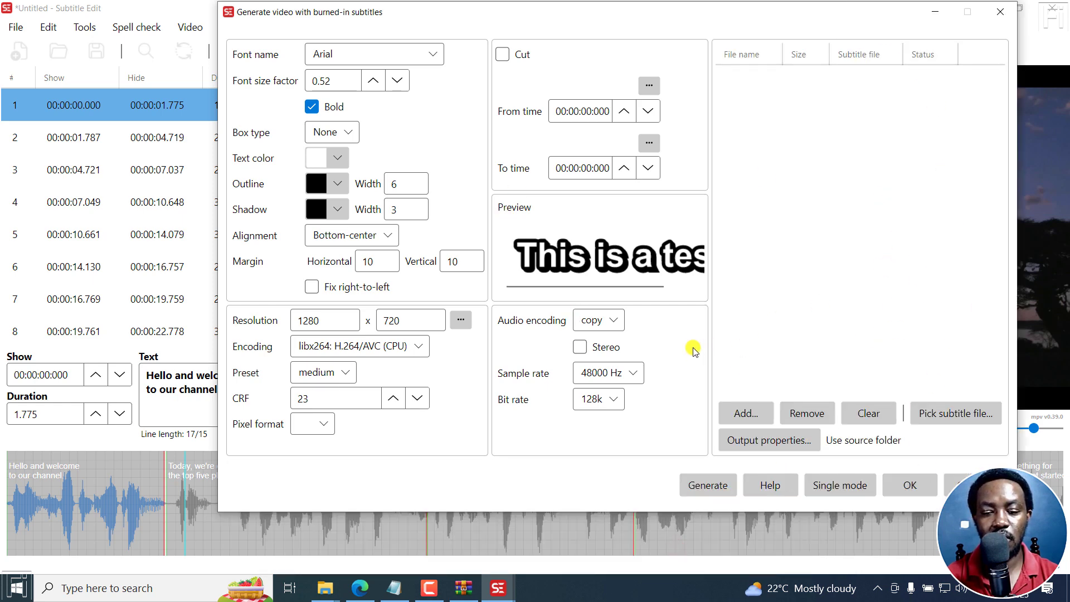
left_click(721, 488)
- Bring up the repository tab in Edge, then start generating the burned-in subtitle video
left_click(360, 588)
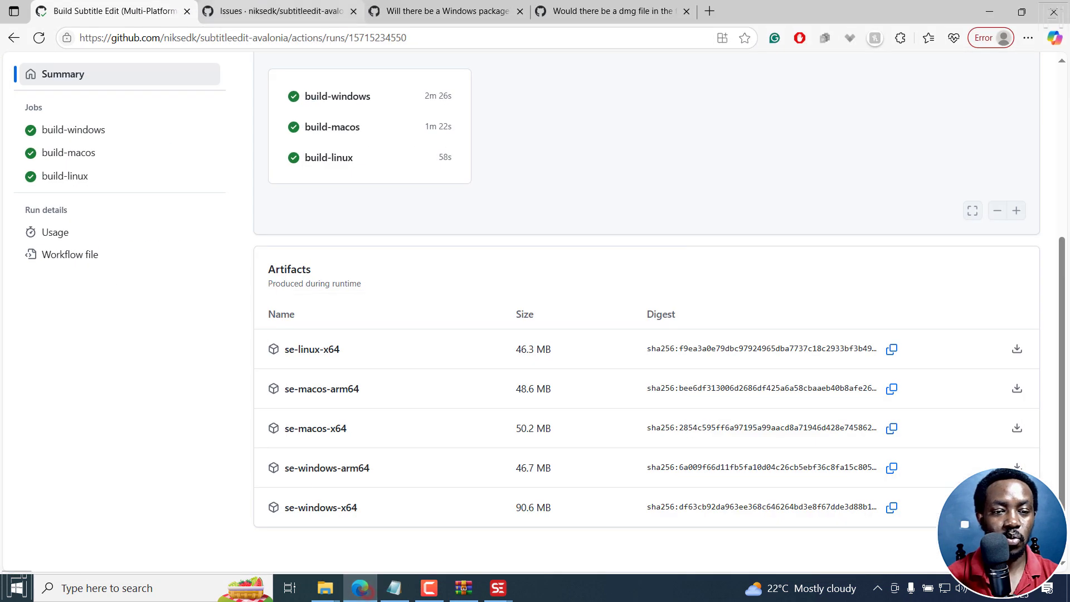
left_click(270, 10)
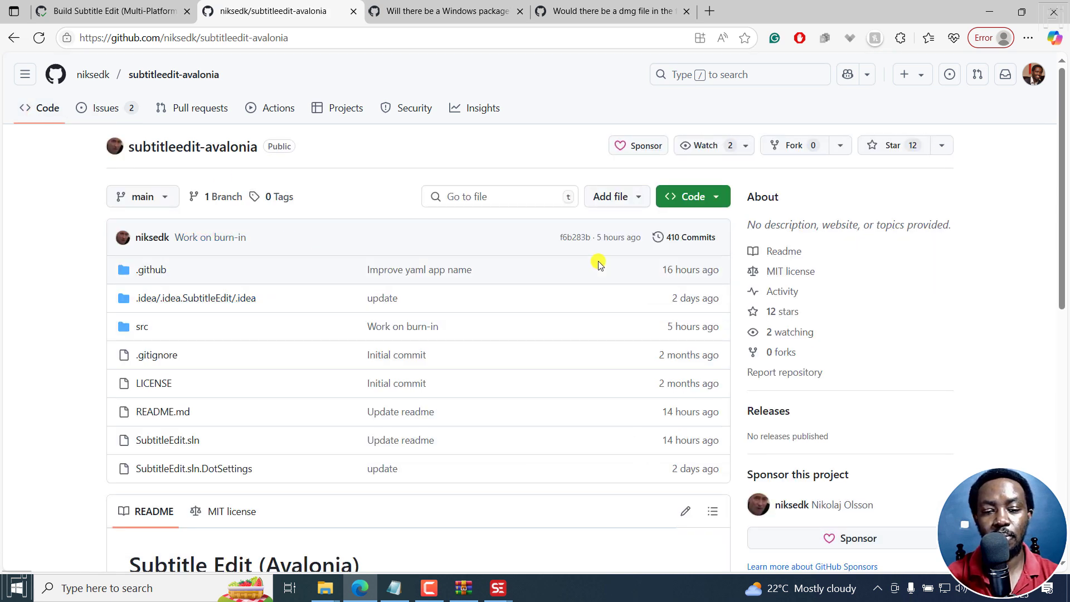
mouse_move(498, 588)
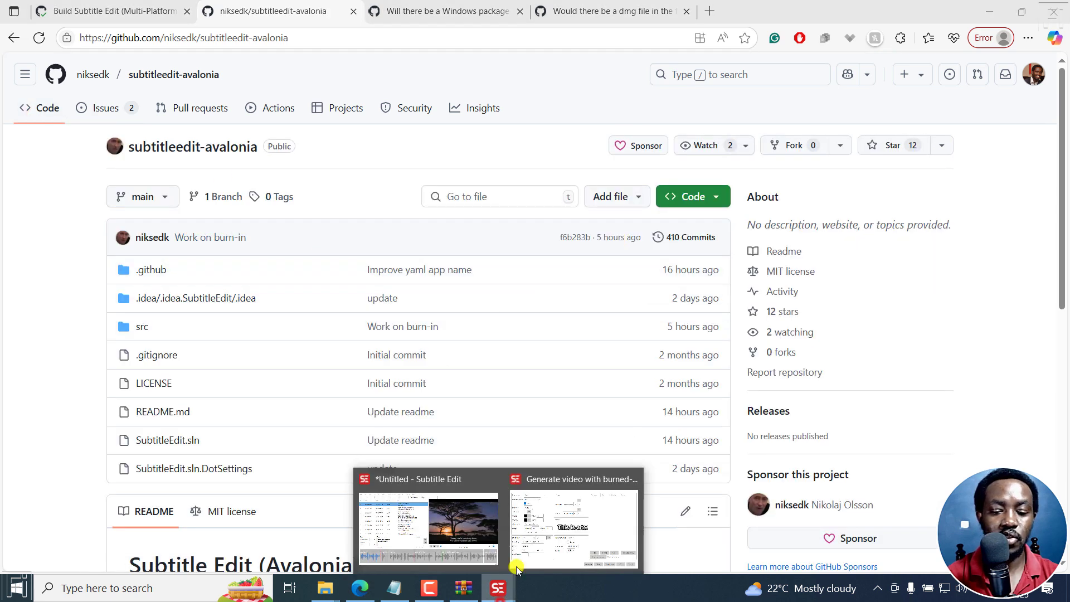
left_click(576, 534)
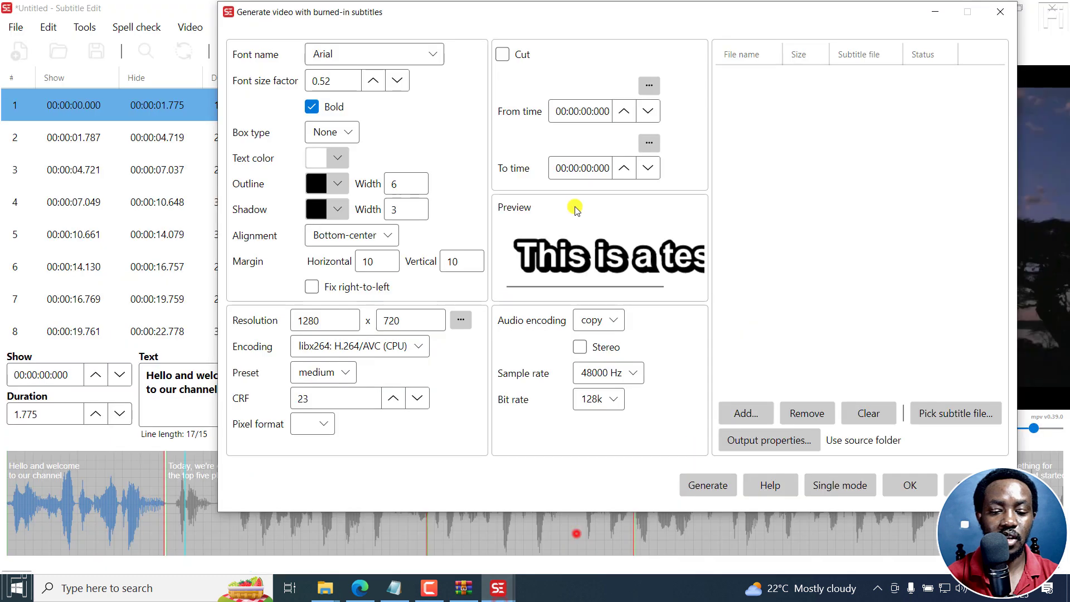
left_click(707, 486)
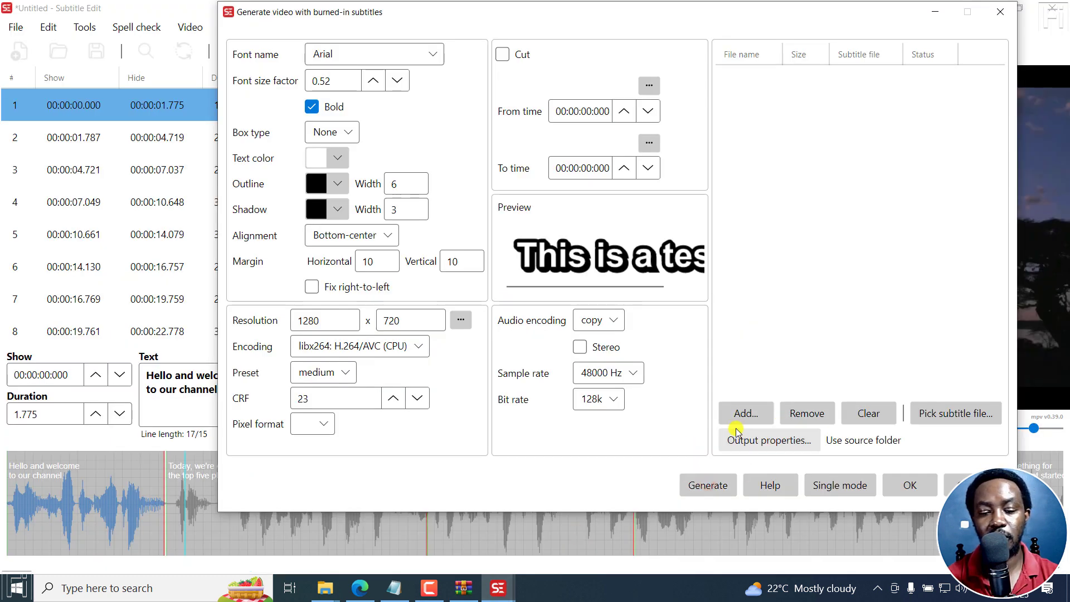
- Scroll through the subtitleedit-avalonia README, highlighting its thank-you sentence and note
left_click(360, 587)
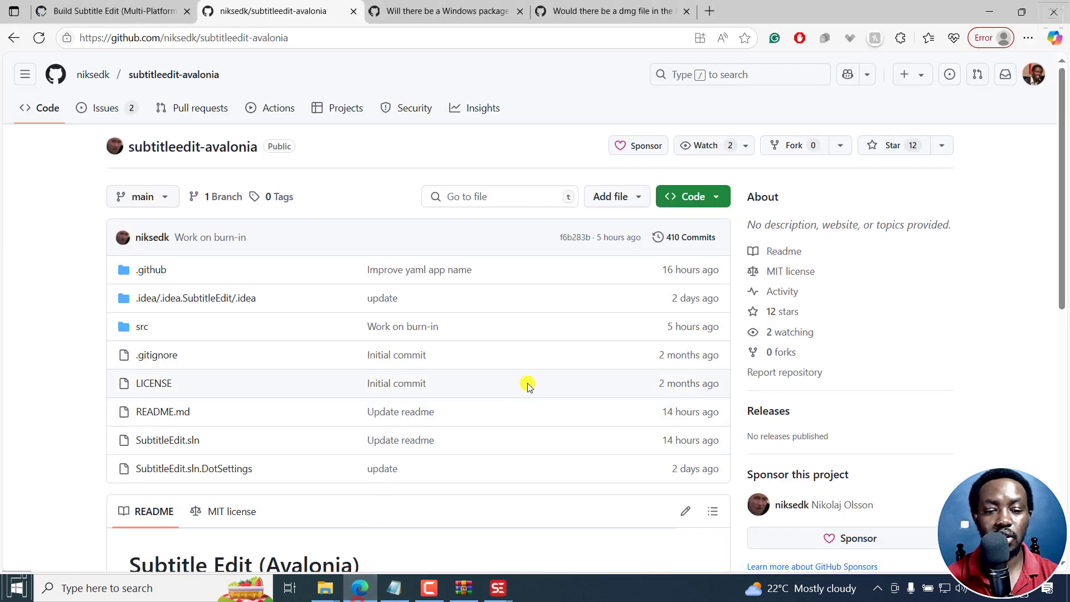
scroll(538, 336, "down", 2)
scroll(539, 338, "down", 1)
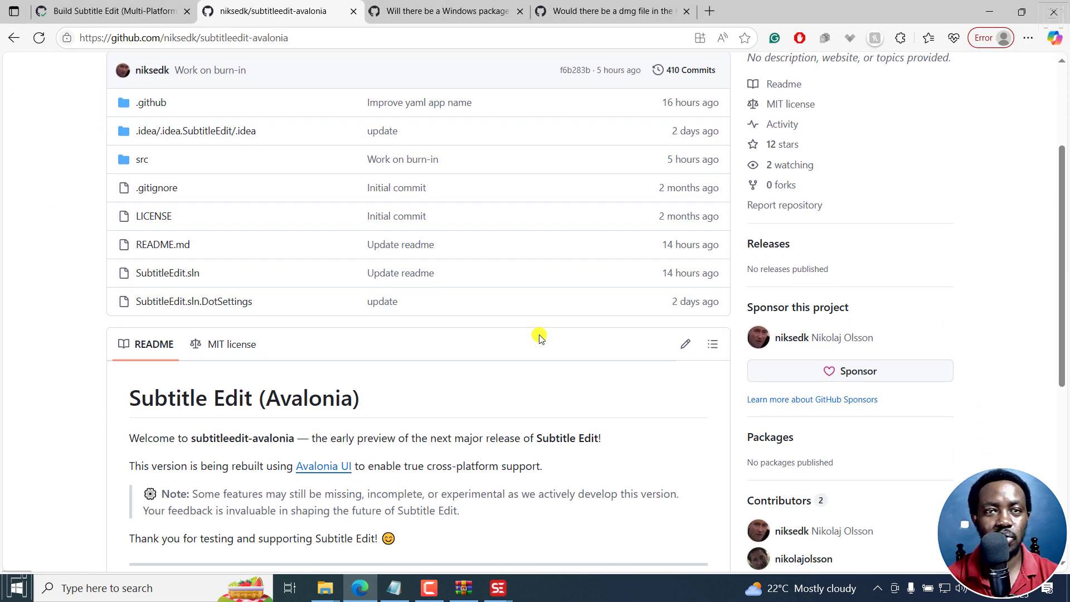
scroll(442, 476, "down", 2)
left_click_drag(188, 426, 388, 425)
left_click_drag(271, 395, 456, 399)
left_click(521, 415)
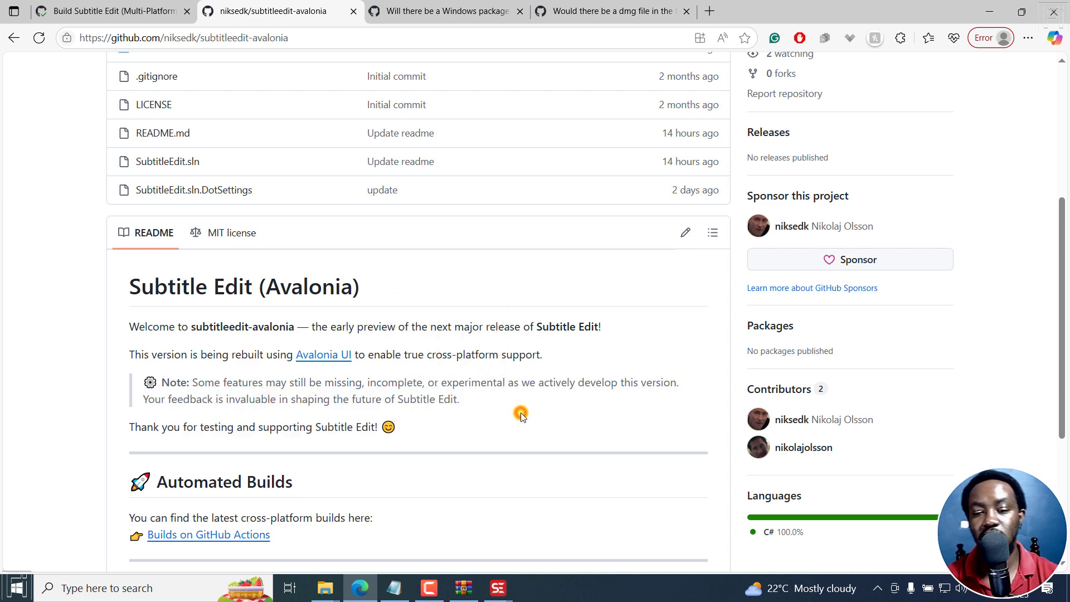
- Open niksedk's GitHub Sponsors page and the Subtitle Edit PayPal Donate page in new tabs and view each
scroll(520, 414, "down", 5)
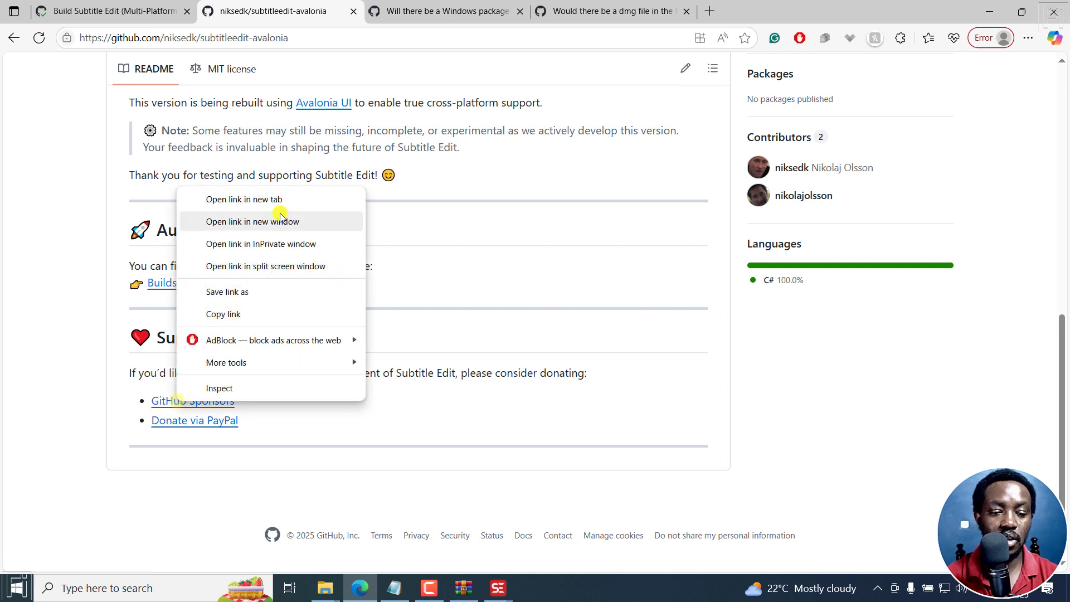
left_click(266, 199)
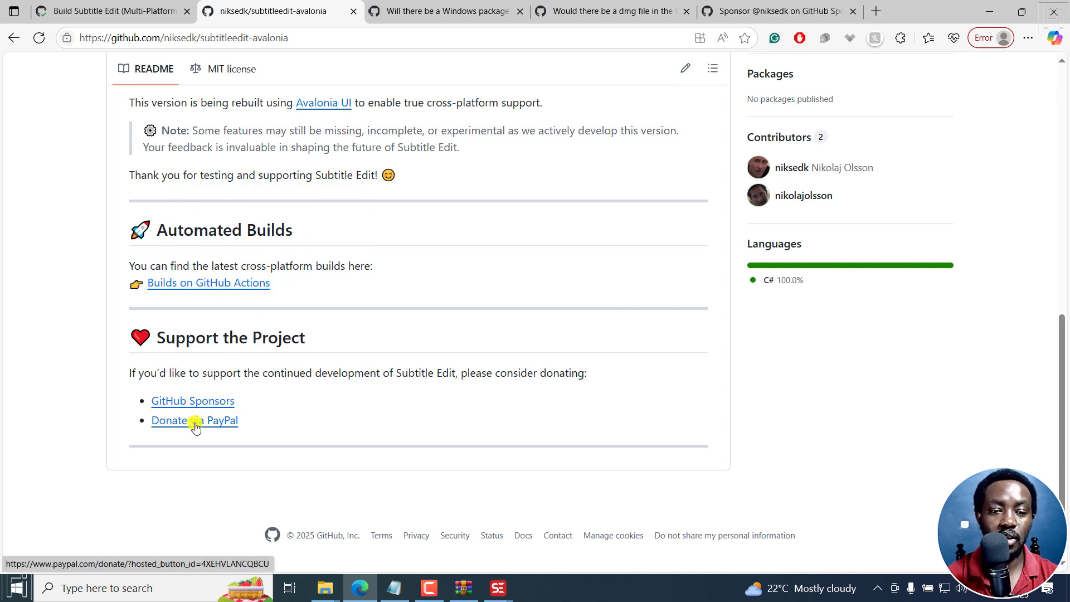
right_click(196, 420)
left_click(277, 222)
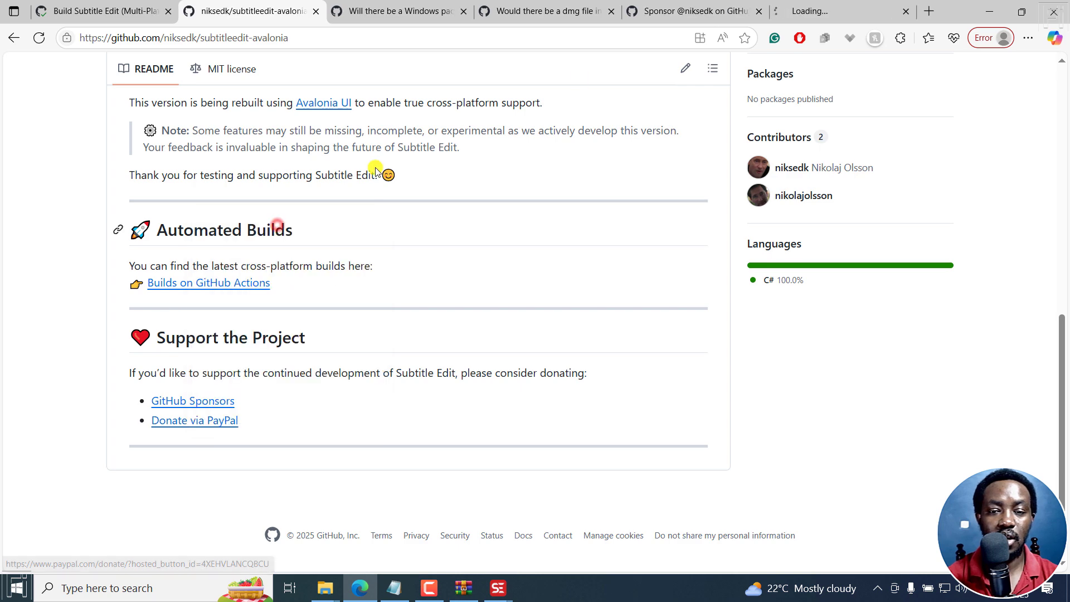
left_click(700, 8)
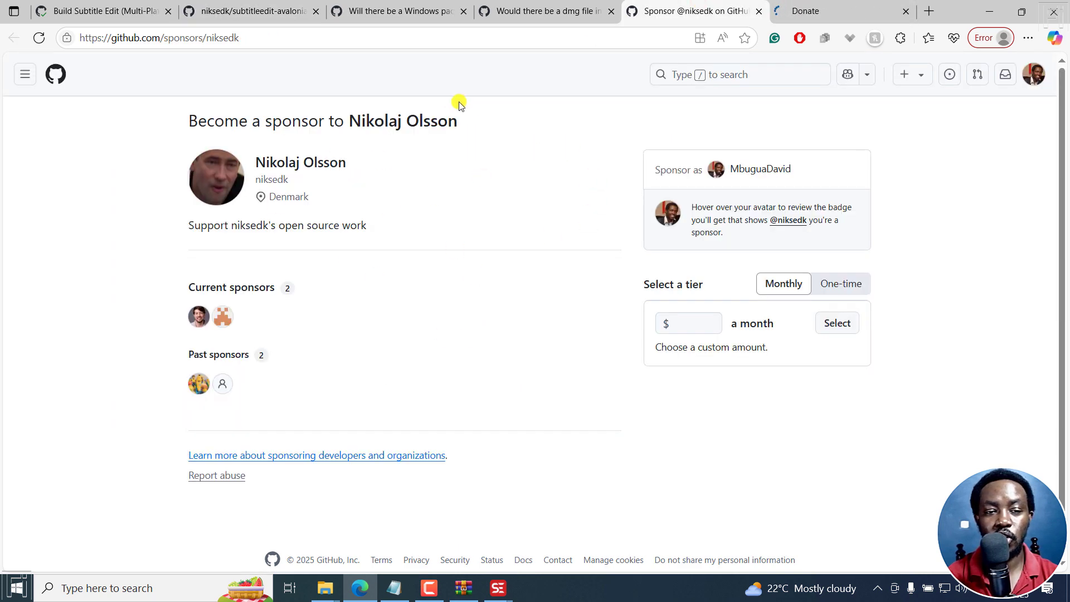
left_click(799, 2)
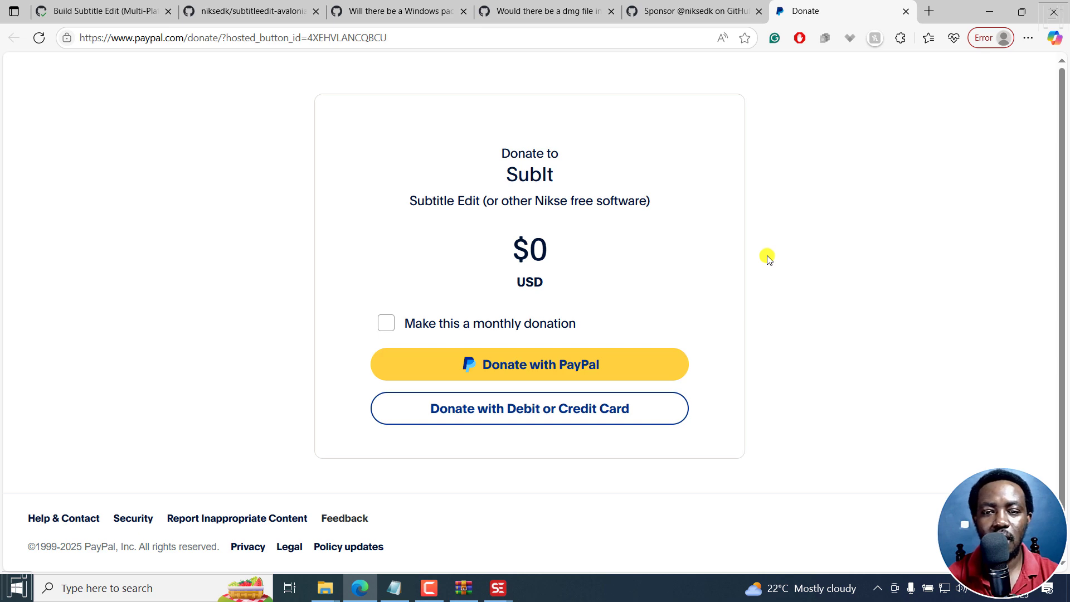
- Show the subtitleedit-avalonia Issues list with its two open issues
left_click(233, 6)
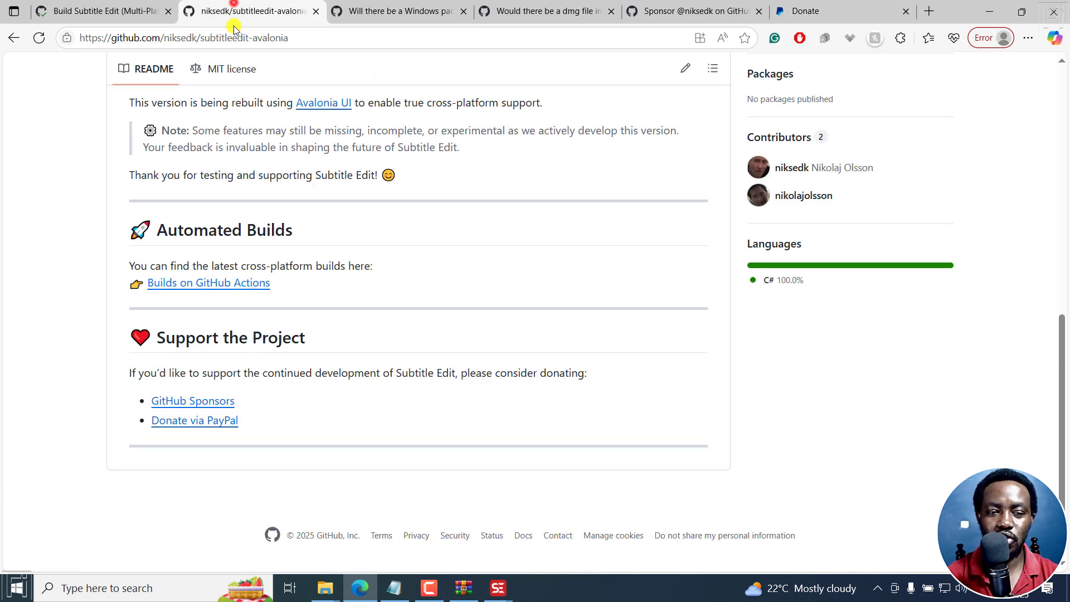
scroll(282, 166, "up", 15)
left_click(105, 110)
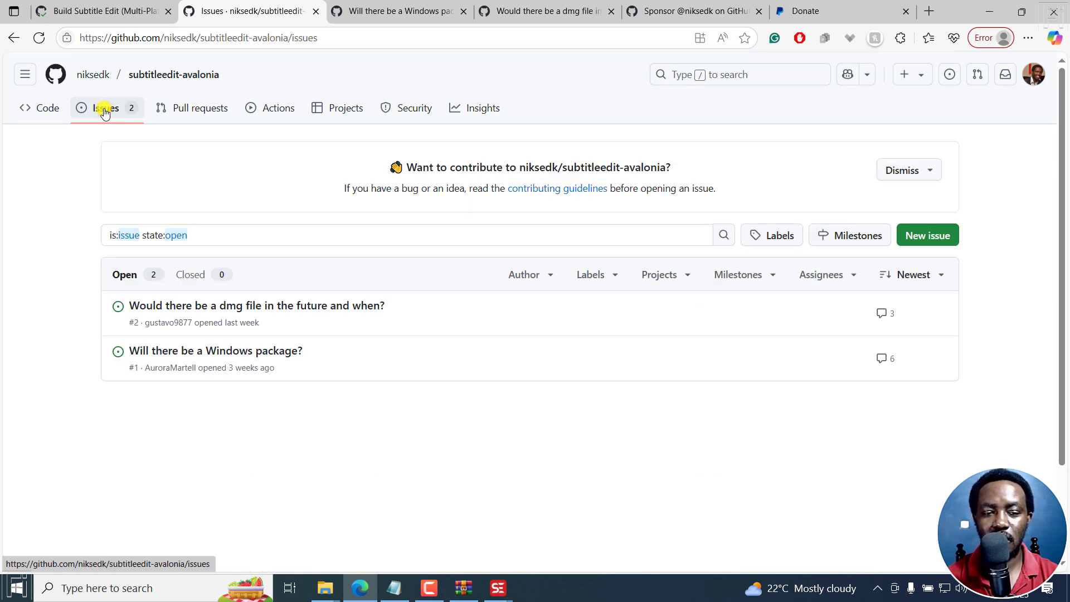